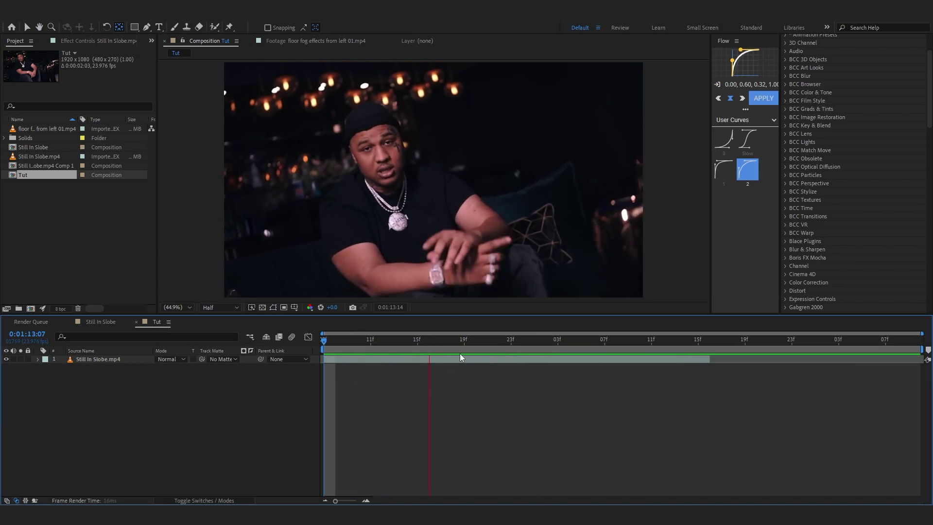
Step: Split the Still In Slobe.mp4 layer at 0:01:14:05
{"action": "left_click", "coordinate": [510, 340]}
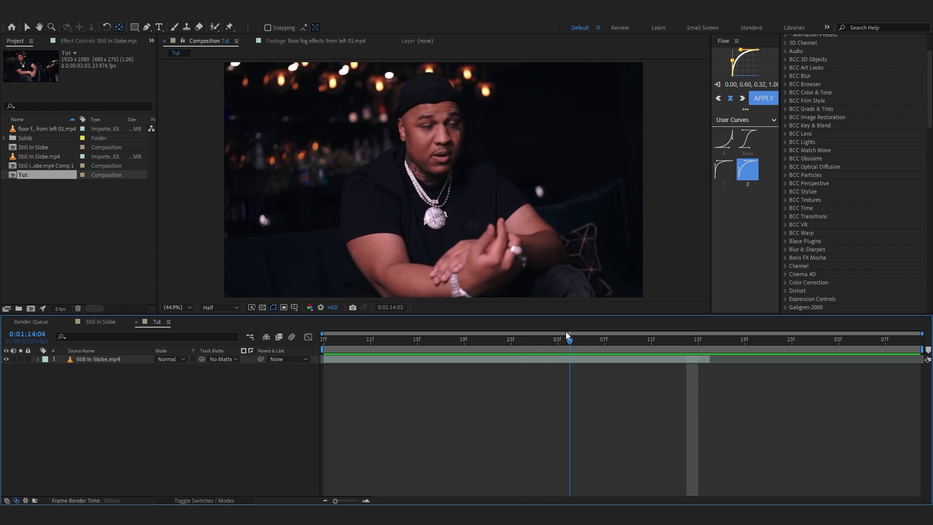
{"action": "mouse_move", "coordinate": [619, 344]}
{"action": "left_mouse_down"}
{"action": "mouse_move", "coordinate": [525, 358]}
{"action": "mouse_move", "coordinate": [617, 353]}
{"action": "left_mouse_up"}
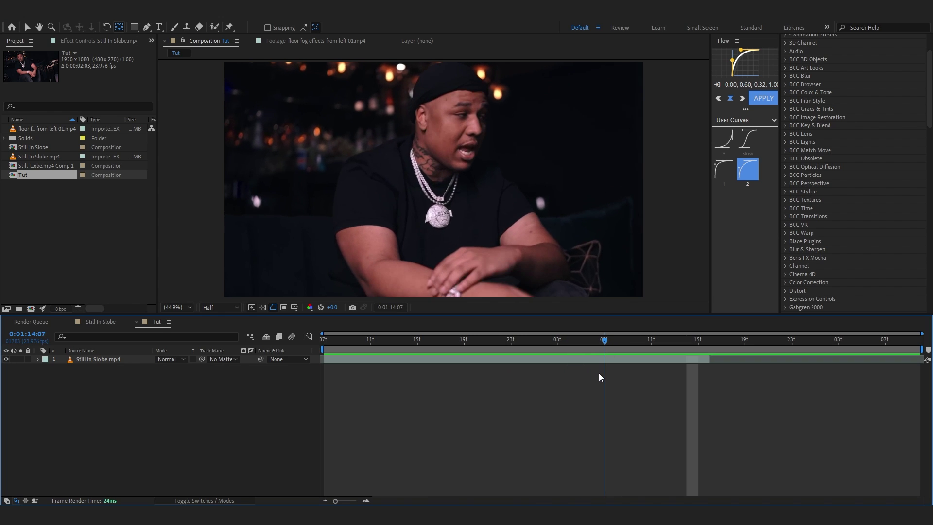
{"action": "key", "text": "Page_Up"}
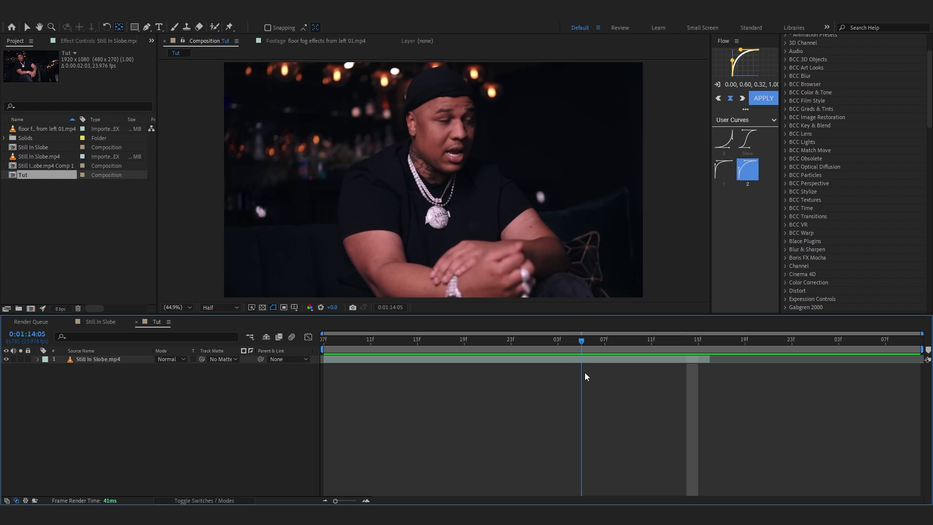
{"action": "key", "text": "ctrl+shift+d"}
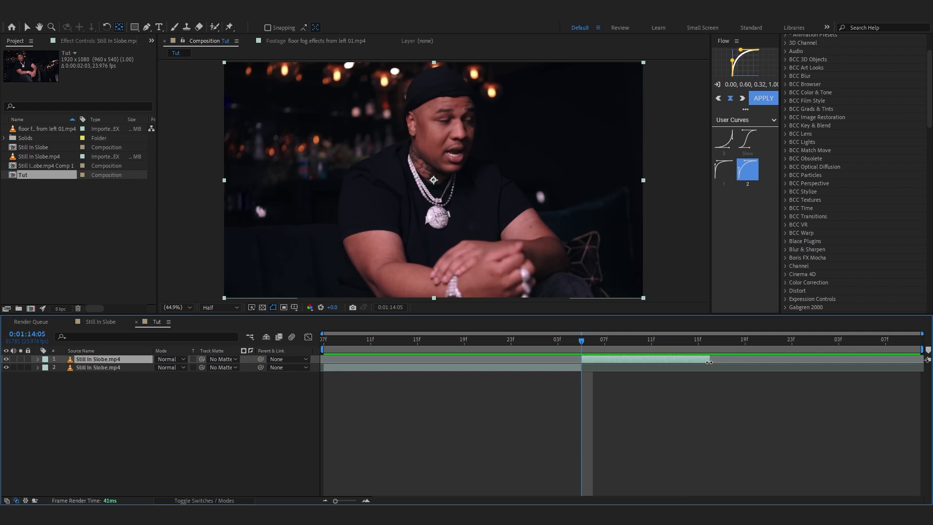
Step: Extend the second clip segment to the end of the composition and scrub through it
{"action": "left_click_drag", "start_coordinate": [727, 363], "coordinate": [814, 364]}
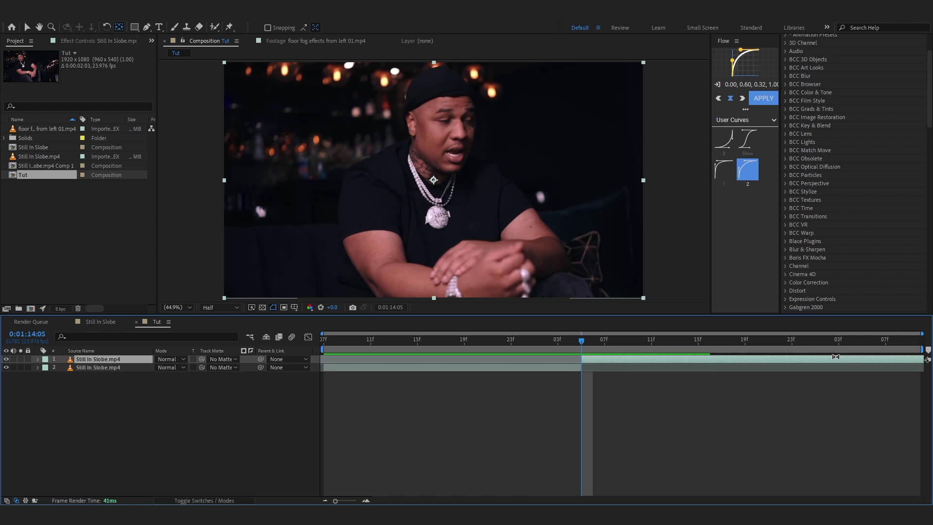
{"action": "left_click_drag", "start_coordinate": [637, 342], "coordinate": [919, 427]}
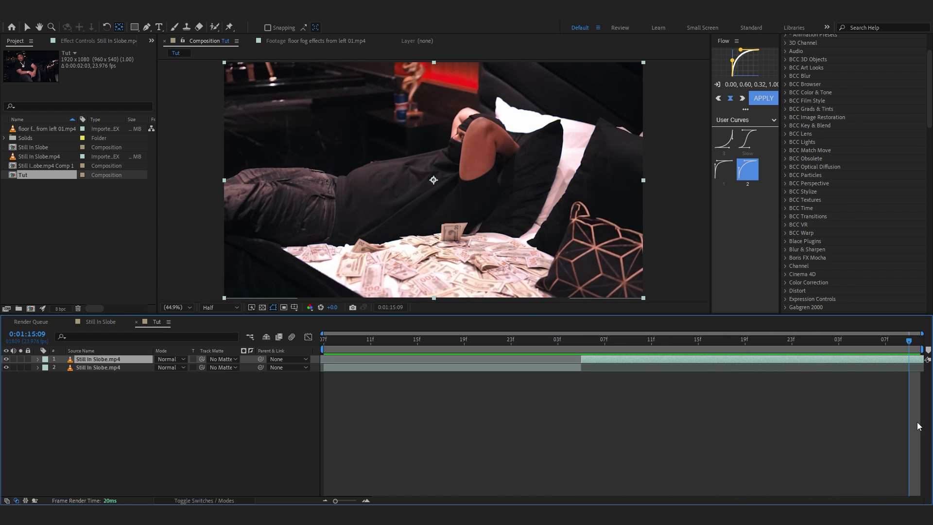
Step: Pre-compose the second clip segment as Still In Slobe.mp4 Comp 2, moving all attributes and adjusting its duration to the layer's time span
{"action": "left_click_drag", "start_coordinate": [853, 385], "coordinate": [590, 359]}
{"action": "right_click", "coordinate": [593, 358]}
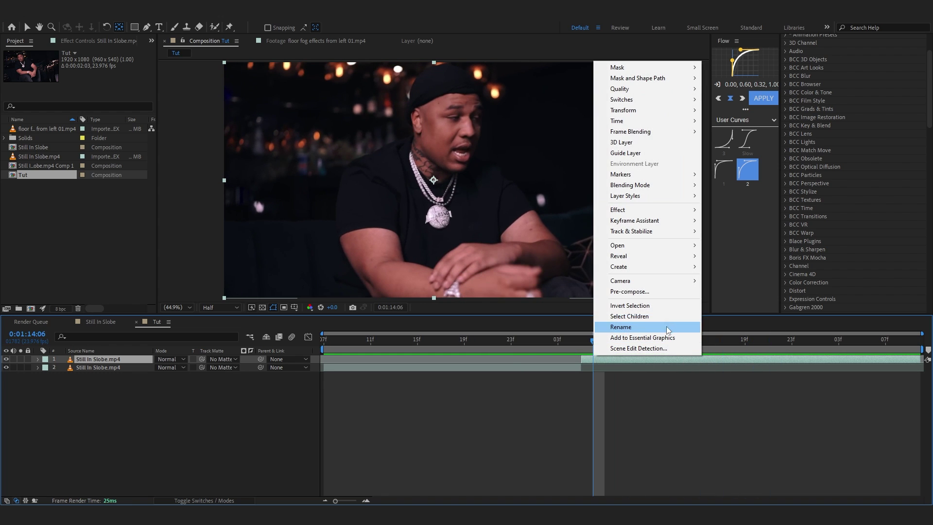
{"action": "left_click", "coordinate": [667, 297]}
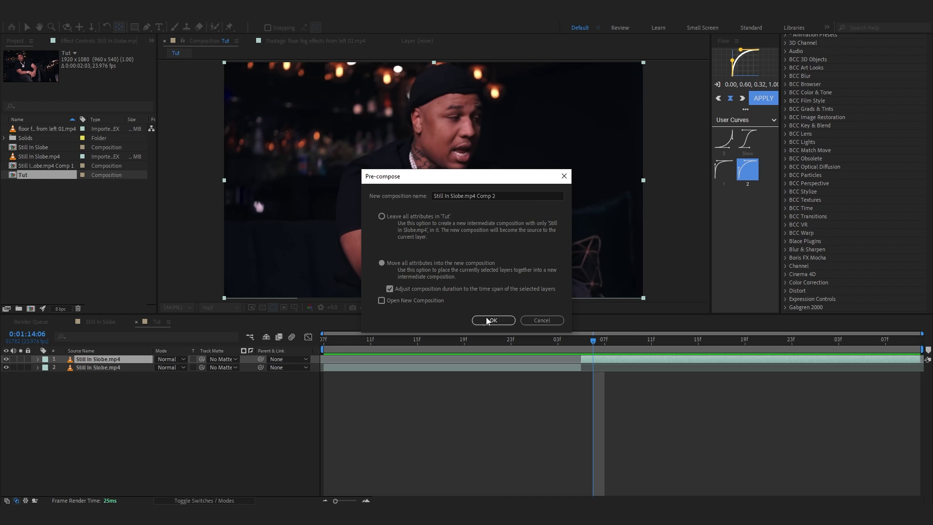
{"action": "left_click", "coordinate": [488, 320]}
Step: Apply the Twixtor Pro effect to the pre-composed clip segment
{"action": "mouse_move", "coordinate": [608, 342]}
{"action": "left_mouse_down"}
{"action": "mouse_move", "coordinate": [671, 360]}
{"action": "mouse_move", "coordinate": [617, 353]}
{"action": "left_mouse_up"}
{"action": "key", "text": "v"}
{"action": "key", "text": "i"}
{"action": "key", "text": "F3"}
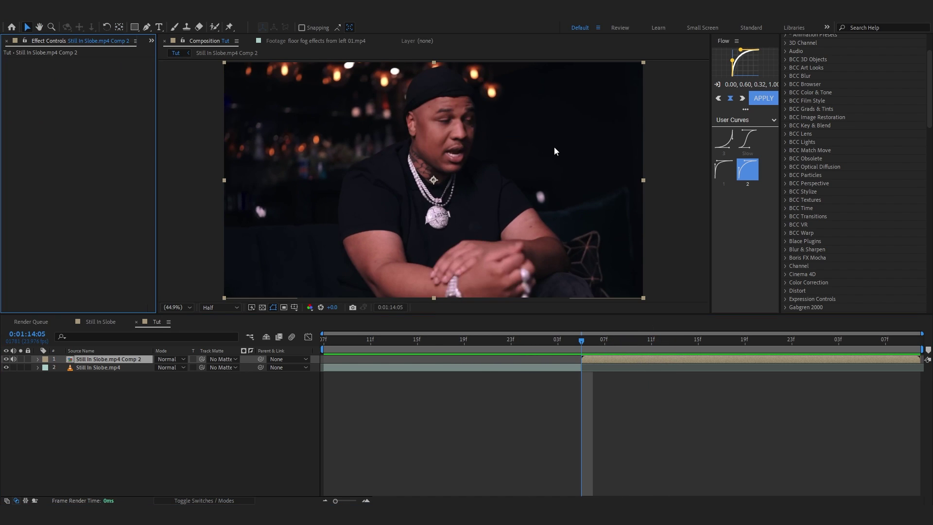
{"action": "key", "text": "ctrl+space"}
{"action": "type", "text": "tw"}
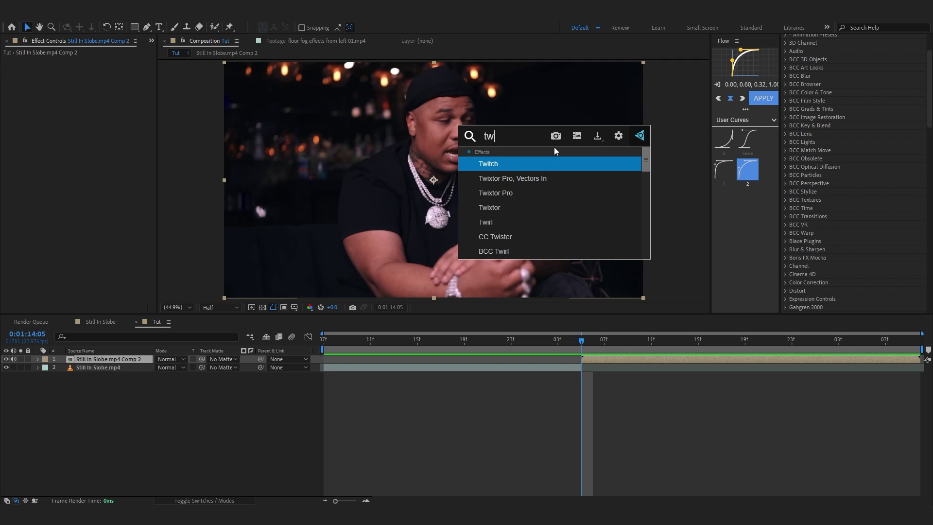
{"action": "left_click", "coordinate": [508, 196]}
Step: Set Twixtor Pro's Speed % to 30 and play back across the cut
{"action": "mouse_move", "coordinate": [598, 339]}
{"action": "left_mouse_down"}
{"action": "mouse_move", "coordinate": [642, 349]}
{"action": "mouse_move", "coordinate": [605, 348]}
{"action": "left_mouse_up"}
{"action": "left_click", "coordinate": [53, 236]}
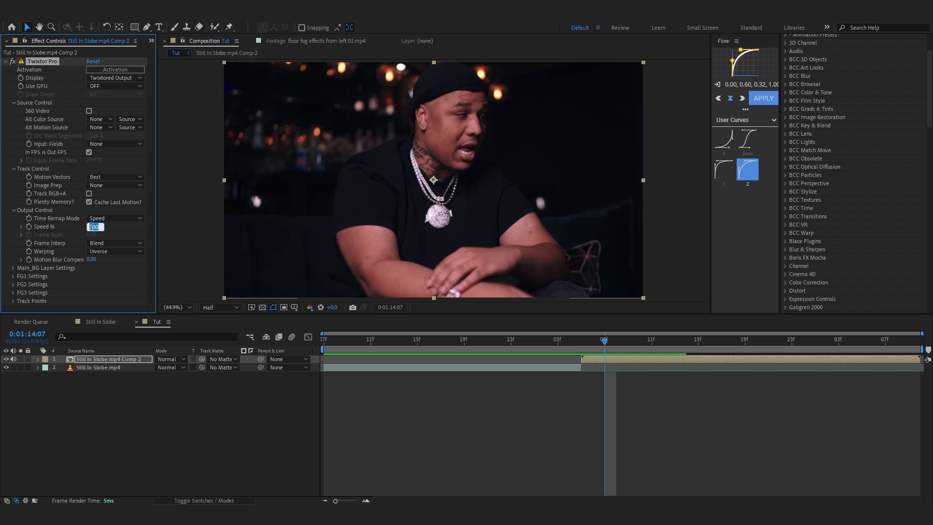
{"action": "key", "text": "Return"}
{"action": "left_click_drag", "start_coordinate": [607, 348], "coordinate": [536, 344]}
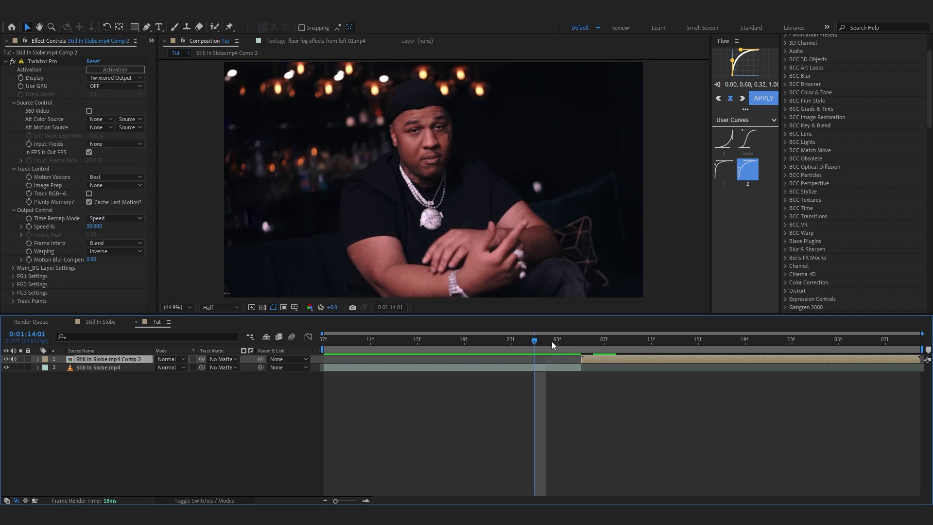
{"action": "key", "text": "space"}
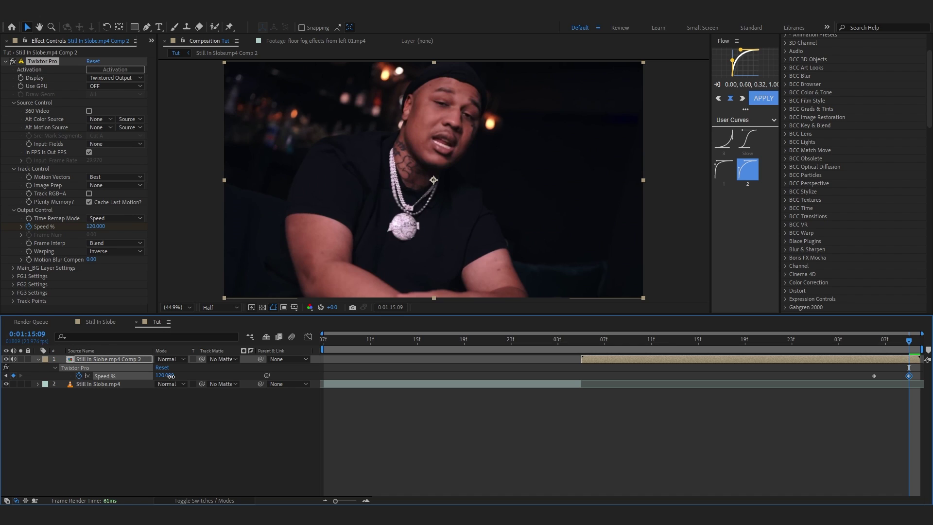
Step: Raise the last Speed % keyframe to 130, move it to the clip's end, and preview the speed ramp
{"action": "left_click_drag", "start_coordinate": [171, 377], "coordinate": [176, 377]}
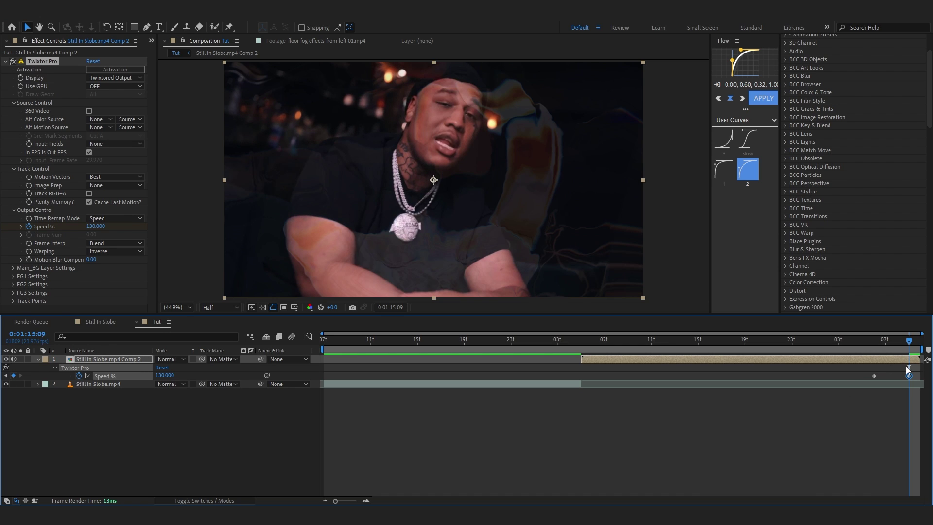
{"action": "left_click", "coordinate": [889, 348]}
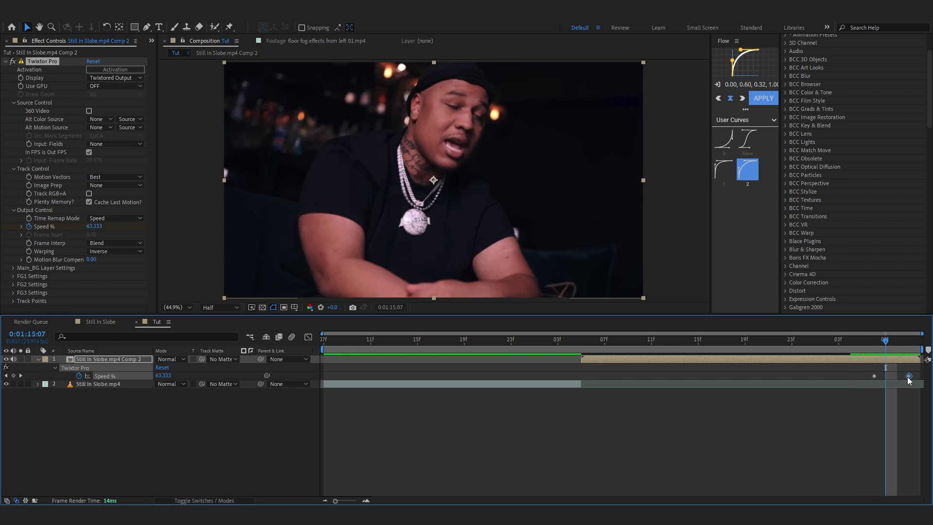
{"action": "key", "text": "space"}
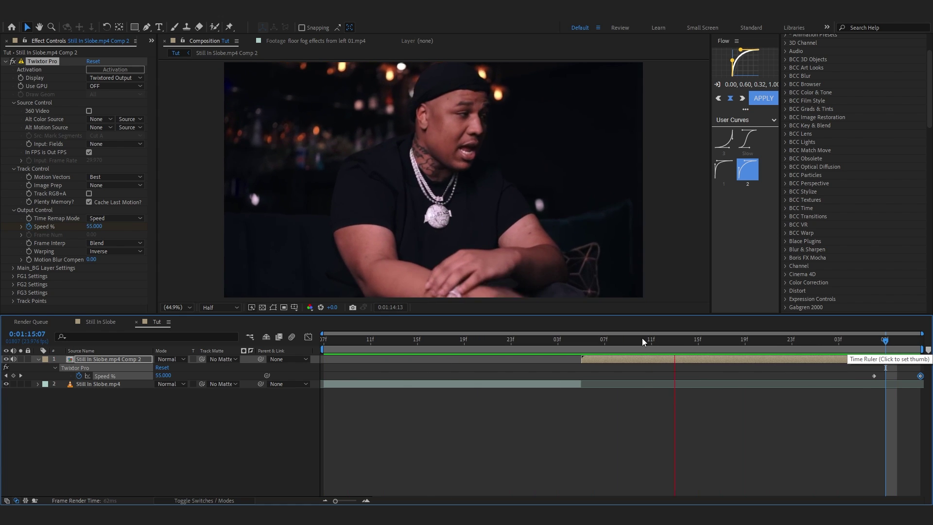
{"action": "left_click", "coordinate": [500, 341]}
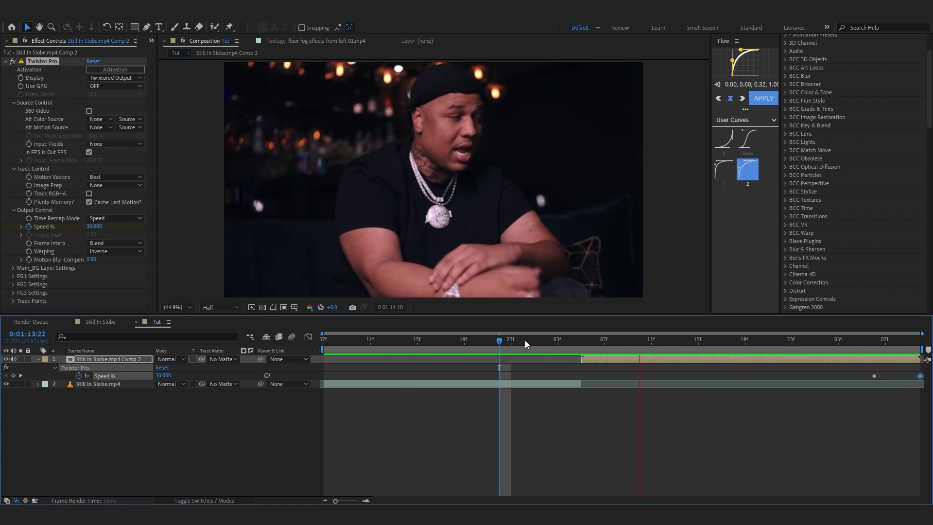
{"action": "left_click", "coordinate": [576, 346]}
{"action": "key", "text": "space"}
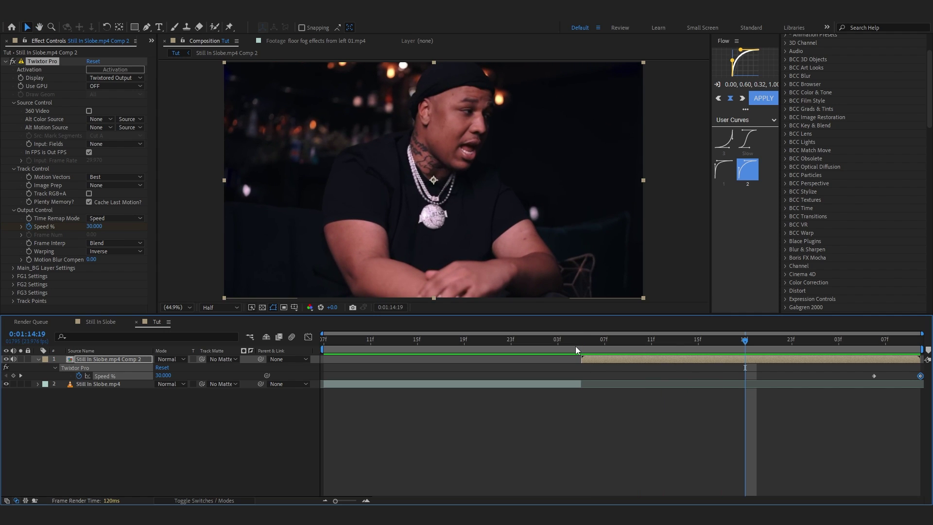
Step: Show the layer switches and collapse the pre-composed layer's properties, returning the playhead to 0:01:14:06
{"action": "key", "text": "F4"}
{"action": "left_click", "coordinate": [38, 360]}
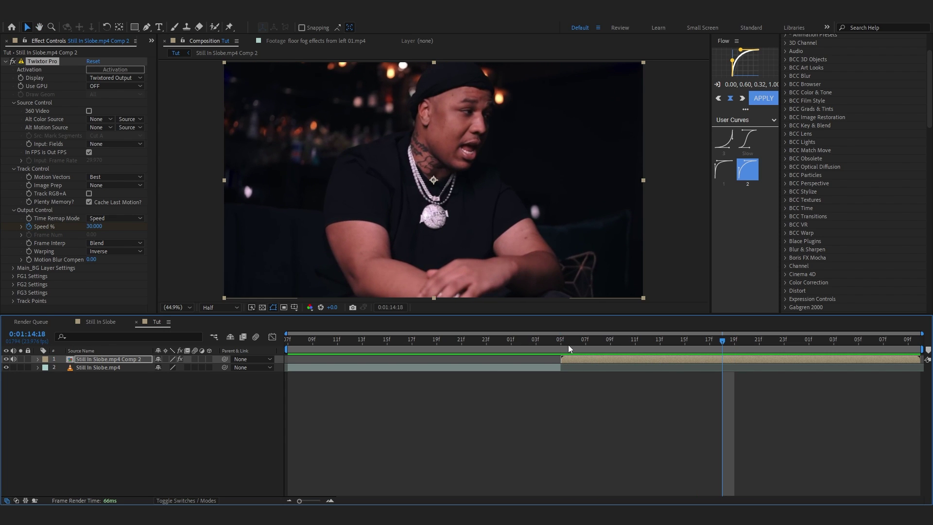
{"action": "left_click", "coordinate": [712, 389]}
{"action": "left_click_drag", "start_coordinate": [723, 343], "coordinate": [572, 357]}
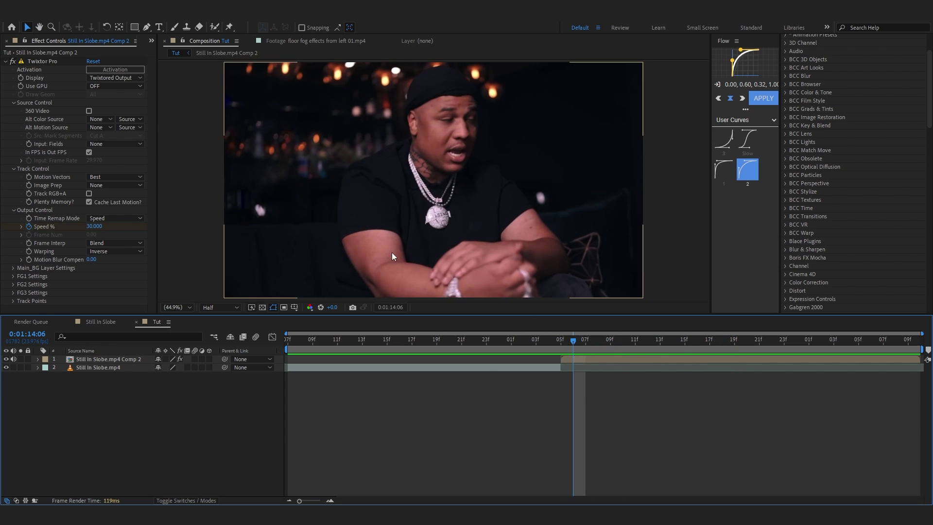
Step: Open the floor fog footage on its own and examine the smoke within its trimmed range
{"action": "left_click", "coordinate": [152, 41]}
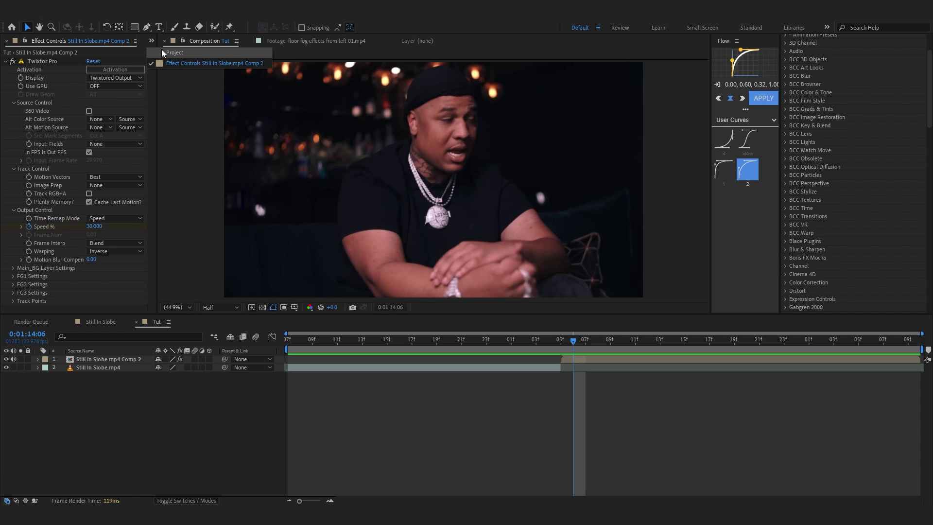
{"action": "left_click", "coordinate": [163, 53]}
{"action": "double_click", "coordinate": [48, 131]}
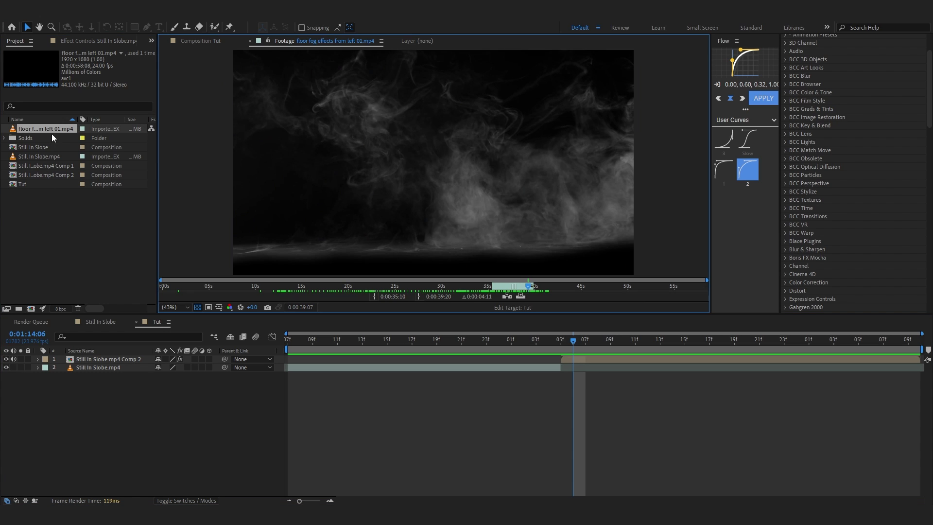
{"action": "left_click_drag", "start_coordinate": [523, 291], "coordinate": [501, 286]}
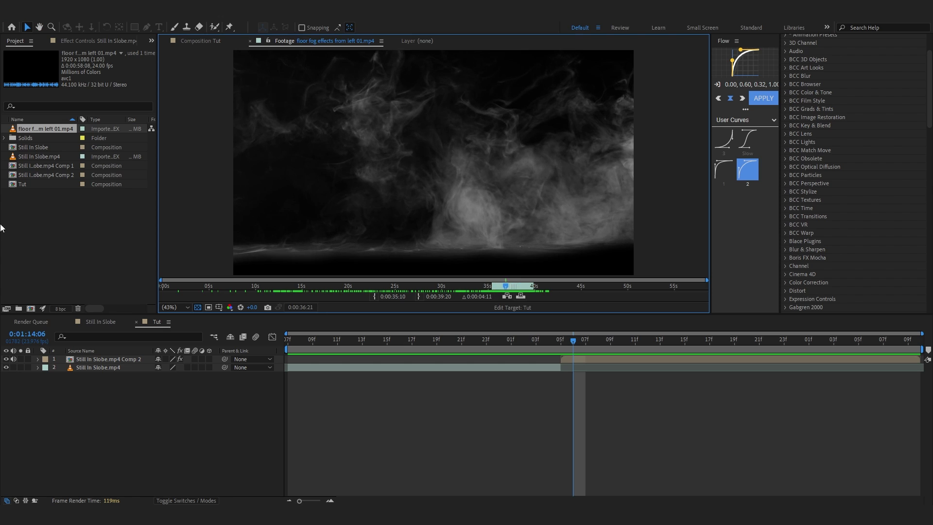
Step: Add the floor fog footage as the top layer of the Tut composition, starting at the cut at 0:01:14:05
{"action": "left_click_drag", "start_coordinate": [48, 135], "coordinate": [532, 395]}
{"action": "left_click_drag", "start_coordinate": [549, 354], "coordinate": [570, 353]}
{"action": "key", "text": "space"}
Step: Adjust the fog layer's speed with Time Stretch in two passes, previewing playback near the cut after each
{"action": "right_click", "coordinate": [632, 356]}
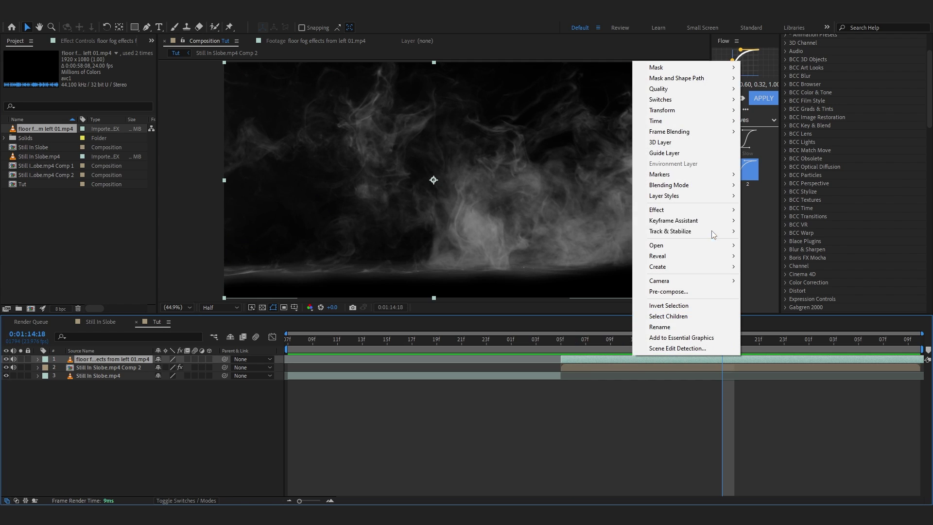
{"action": "mouse_move", "coordinate": [680, 121]}
{"action": "left_click", "coordinate": [792, 142]}
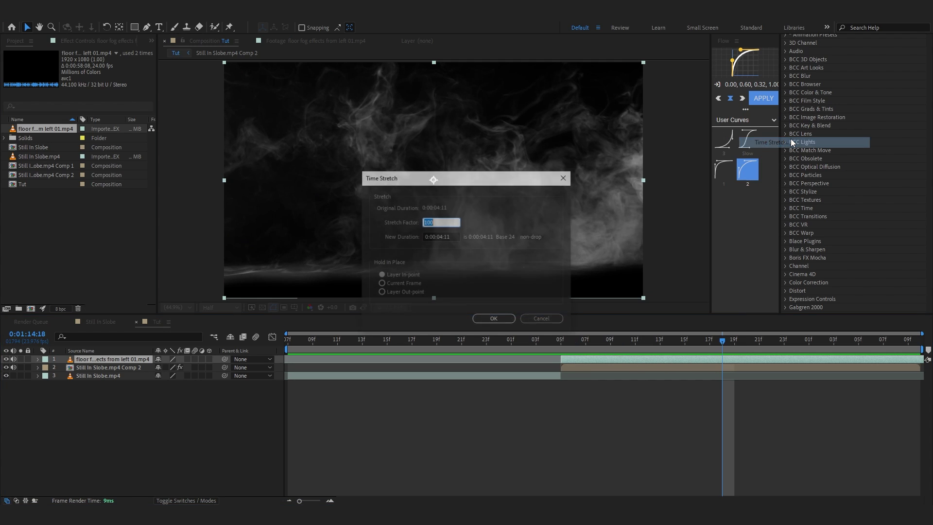
{"action": "key", "text": "Return"}
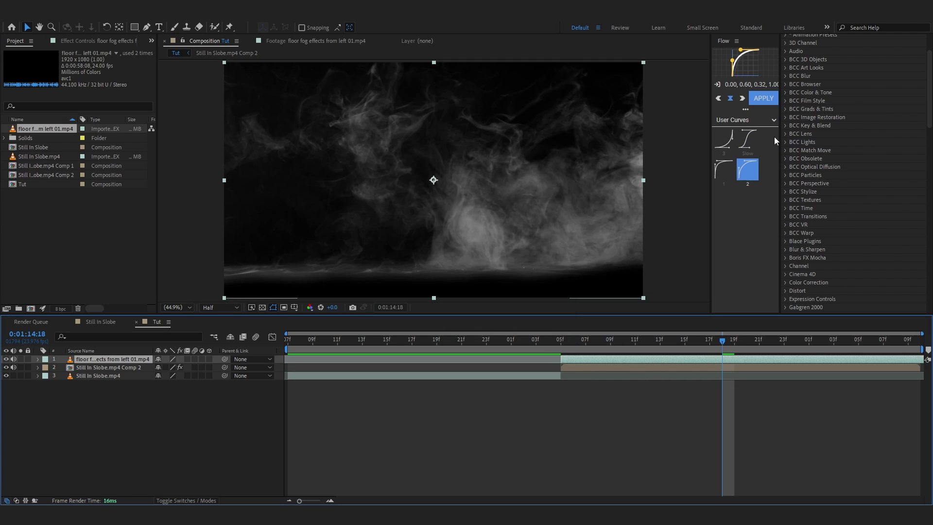
{"action": "left_click", "coordinate": [576, 337]}
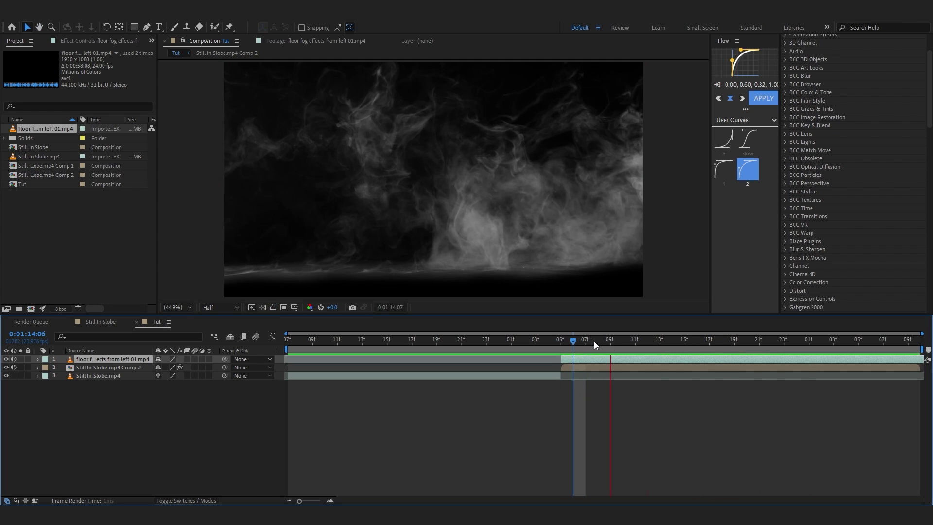
{"action": "right_click", "coordinate": [759, 358]}
{"action": "mouse_move", "coordinate": [788, 122]}
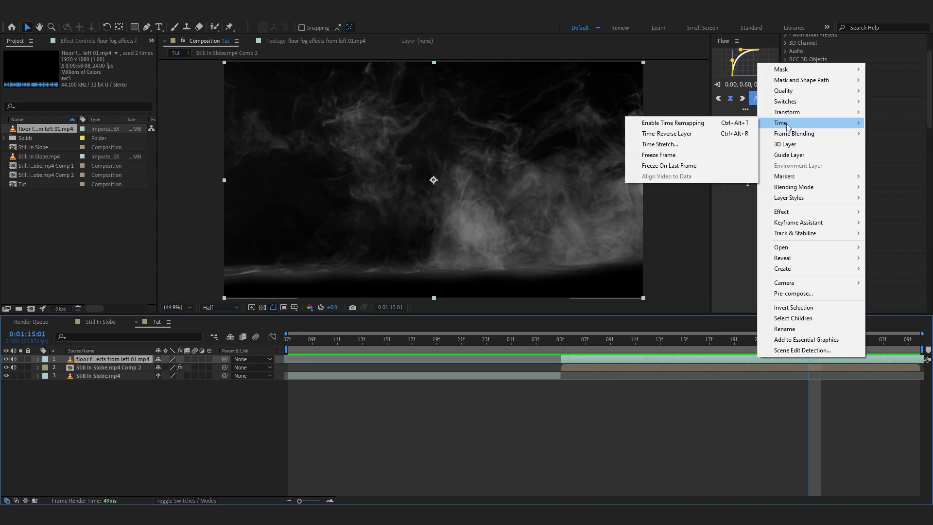
{"action": "left_click", "coordinate": [716, 145]}
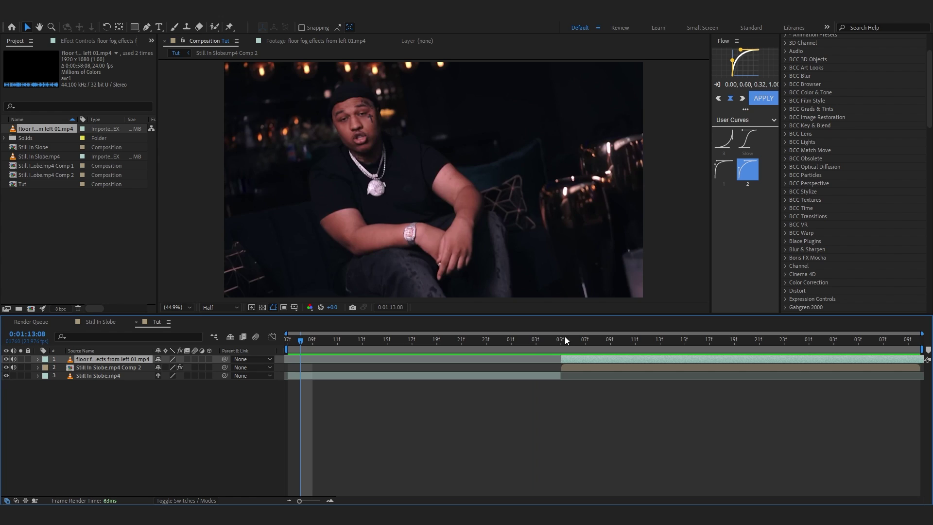
{"action": "left_click", "coordinate": [565, 337]}
{"action": "key", "text": "space"}
{"action": "key", "text": "space"}
Step: Scale the fog layer to 136%, shift it slightly down and to the left in the frame, and preview it
{"action": "key", "text": "s"}
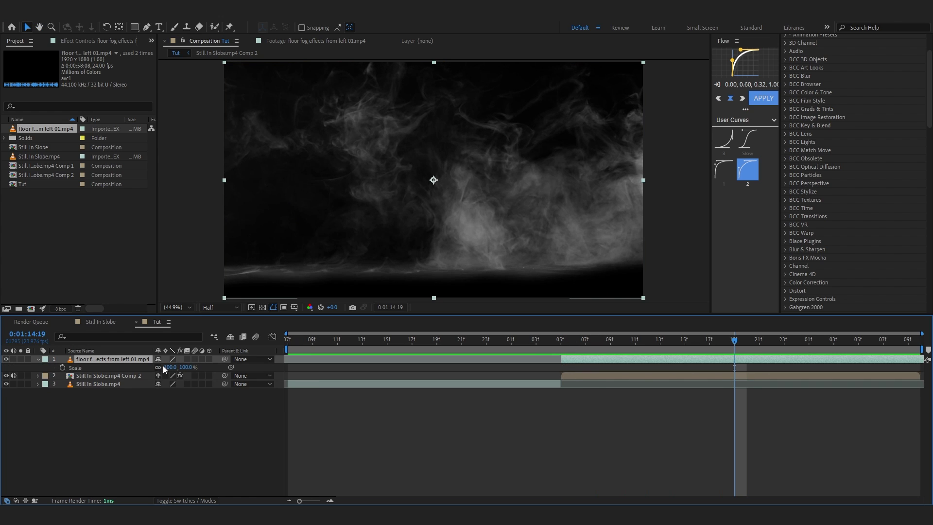
{"action": "left_click_drag", "start_coordinate": [164, 367], "coordinate": [187, 368]}
{"action": "left_click_drag", "start_coordinate": [474, 178], "coordinate": [482, 185]}
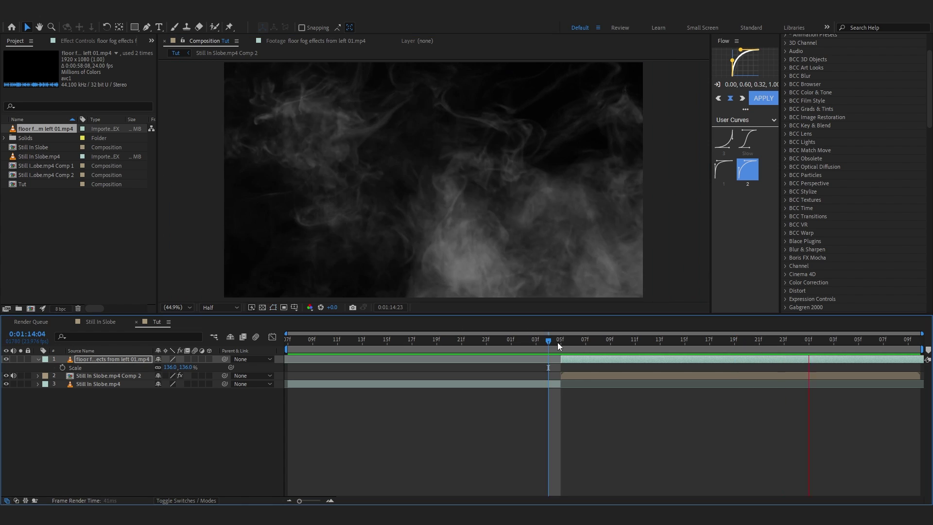
{"action": "left_click", "coordinate": [558, 342]}
{"action": "key", "text": "space"}
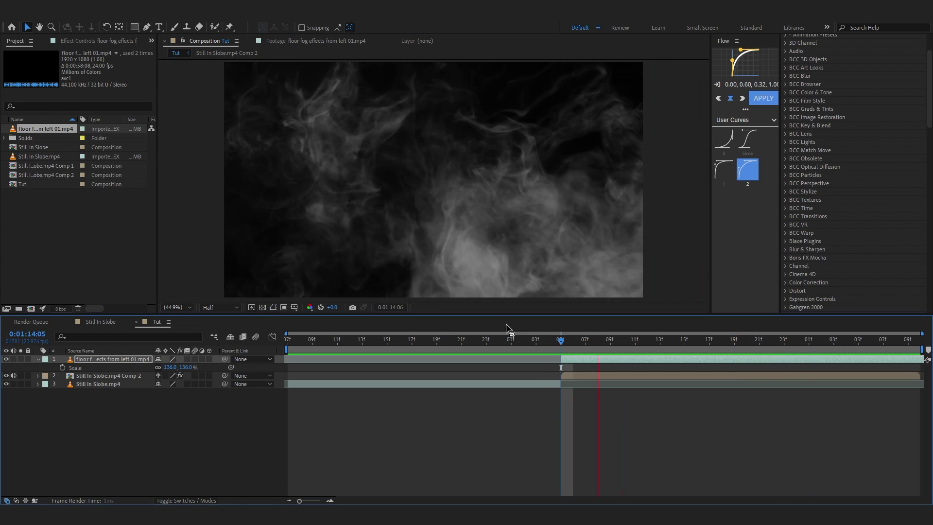
{"action": "key", "text": "space"}
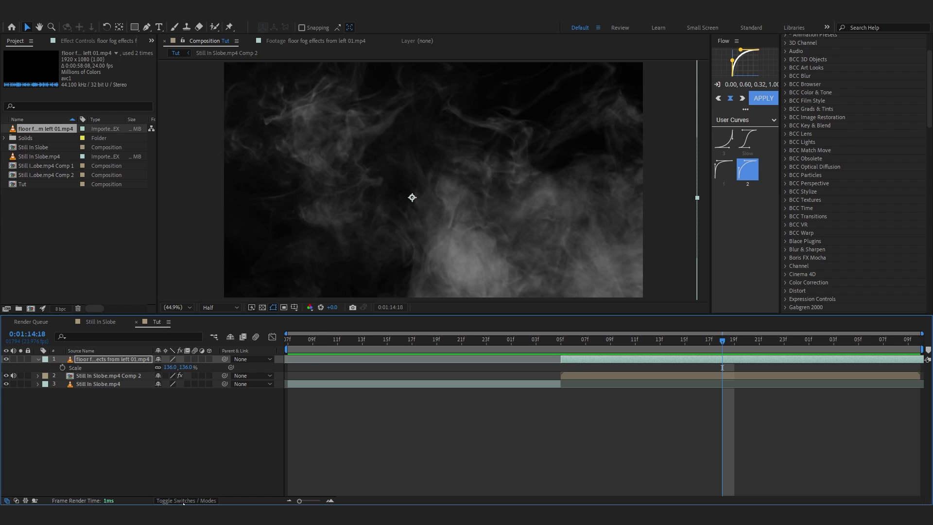
Step: Set the fog layer's blending mode to Linear Dodge and view the composite at 0:01:14:08
{"action": "left_click", "coordinate": [184, 501]}
{"action": "left_click", "coordinate": [170, 359]}
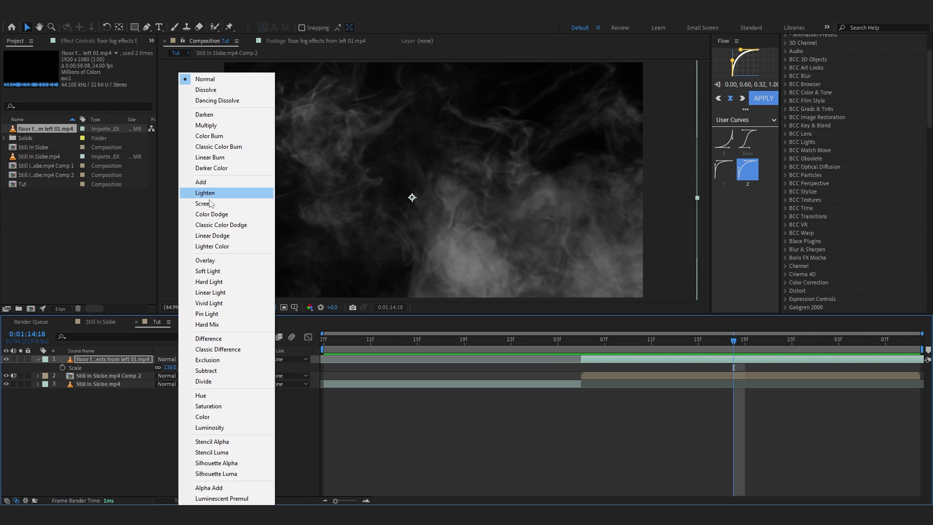
{"action": "left_click", "coordinate": [209, 236]}
{"action": "key", "text": "shift+Page_Up"}
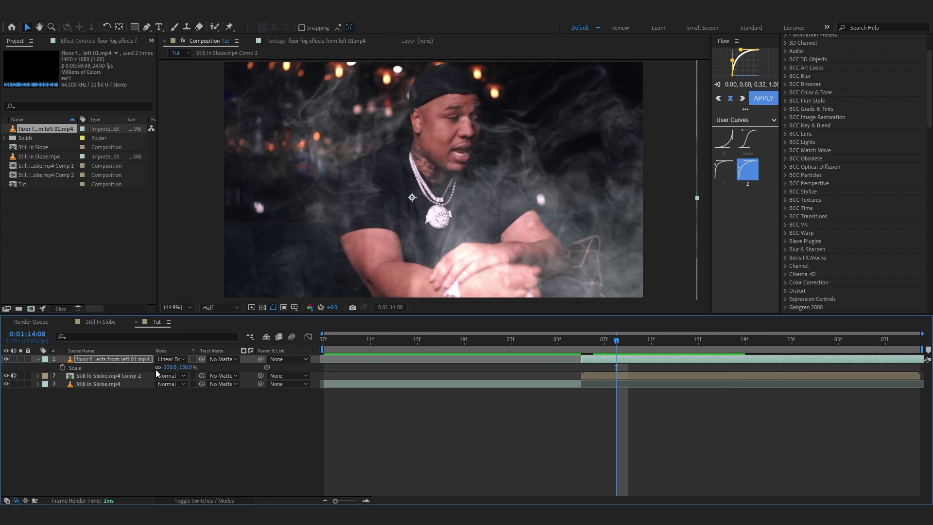
Step: Compare the fog layer's Screen and Linear Dodge blending modes, previewing playback across the cut
{"action": "left_click", "coordinate": [167, 359]}
{"action": "left_click", "coordinate": [204, 204]}
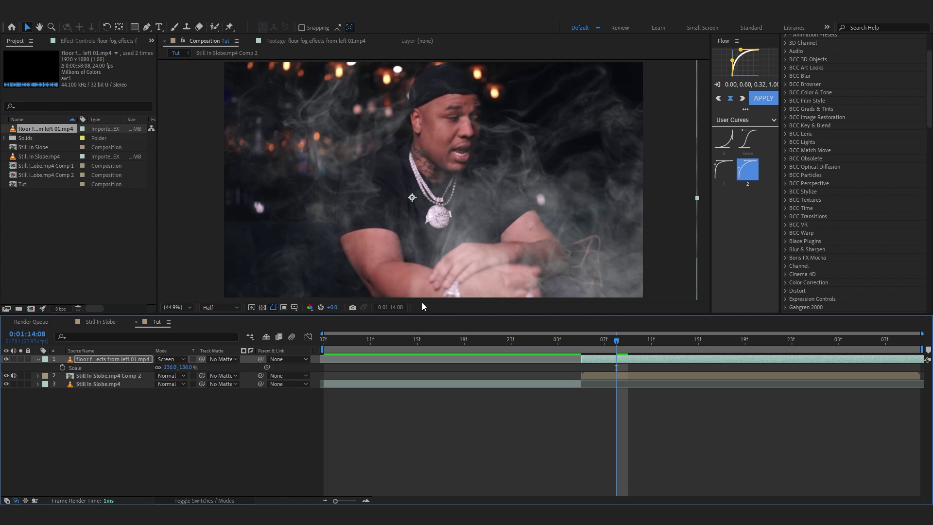
{"action": "key", "text": "space"}
{"action": "left_click", "coordinate": [184, 360]}
{"action": "left_click", "coordinate": [209, 236]}
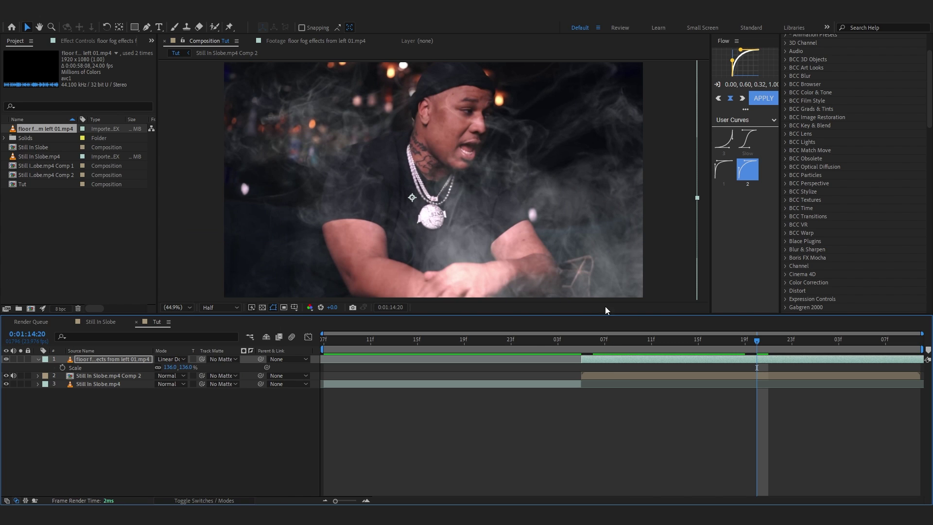
{"action": "left_click_drag", "start_coordinate": [757, 342], "coordinate": [571, 365]}
{"action": "key", "text": "space"}
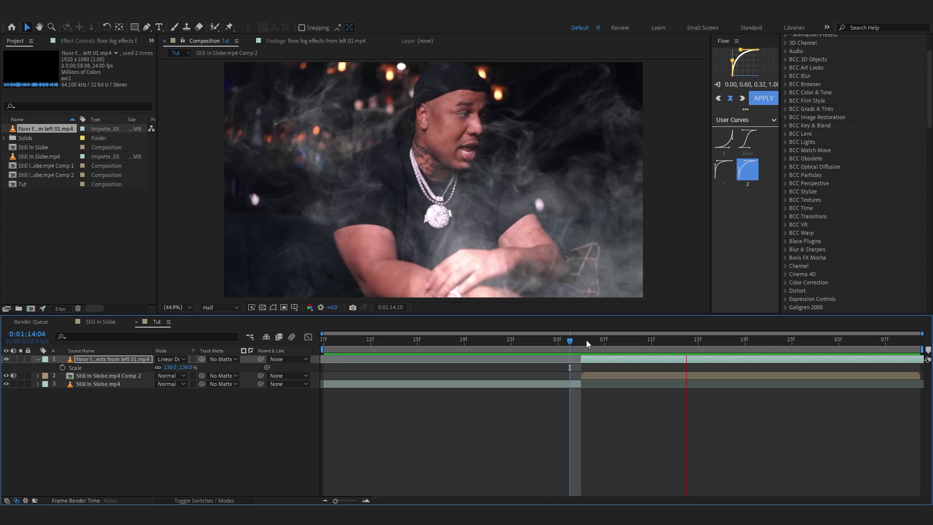
{"action": "key", "text": "space"}
{"action": "key", "text": "space"}
Step: Set the fog layer's blending mode to Screen and preview it from 0:01:14:07
{"action": "left_click", "coordinate": [184, 360]}
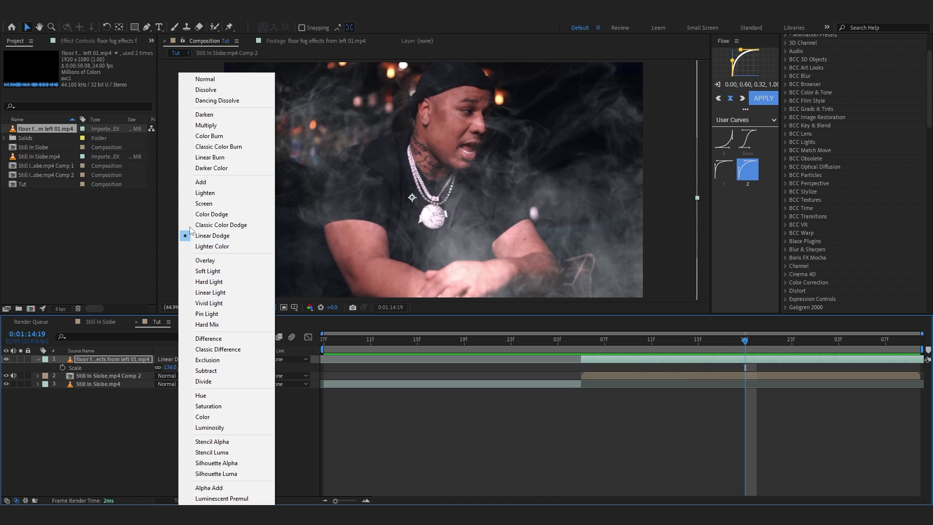
{"action": "left_click", "coordinate": [204, 204]}
{"action": "left_click", "coordinate": [604, 340]}
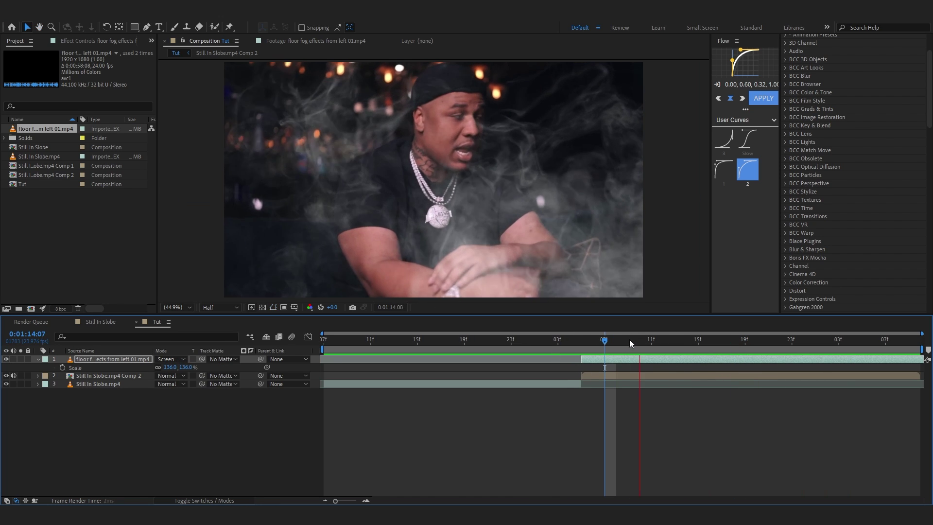
Step: Apply the Curves effect to the fog layer and shape a slight S-curve that deepens the shadows and lifts the midtones
{"action": "key", "text": "ctrl+space"}
{"action": "type", "text": "ci"}
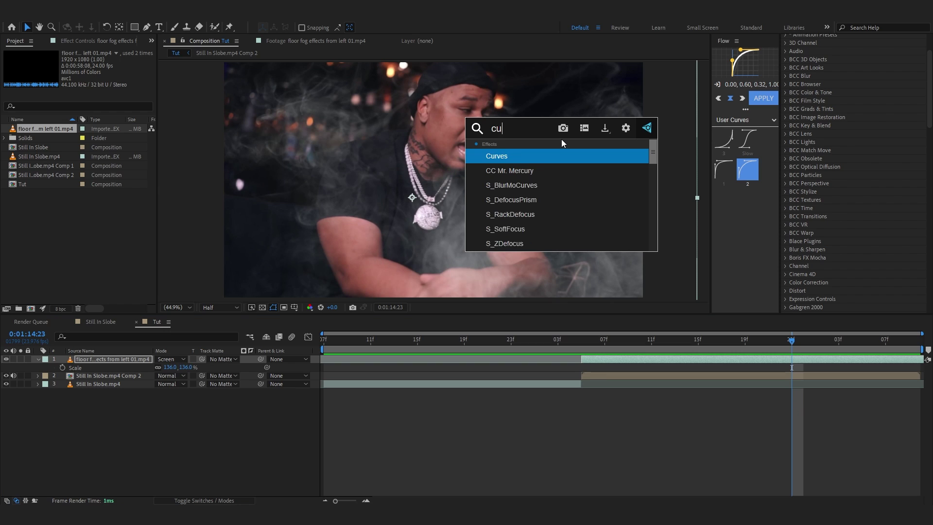
{"action": "type", "text": "r\\"}
{"action": "left_click_drag", "start_coordinate": [36, 206], "coordinate": [53, 192]}
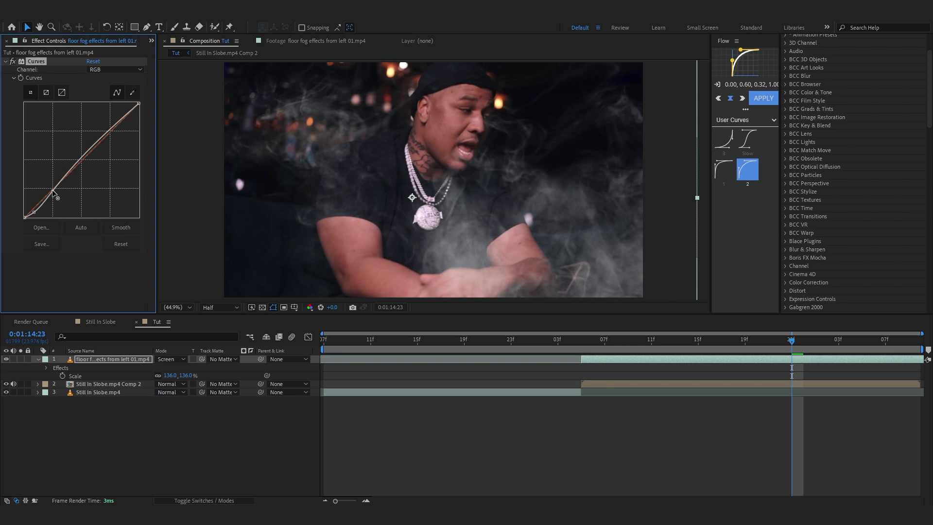
Step: Try a Tint effect on the fog layer with white mapped to red FF0000, cancel the colour and delete the effect
{"action": "key", "text": "ctrl+space"}
{"action": "type", "text": "tint"}
{"action": "key", "text": "Return"}
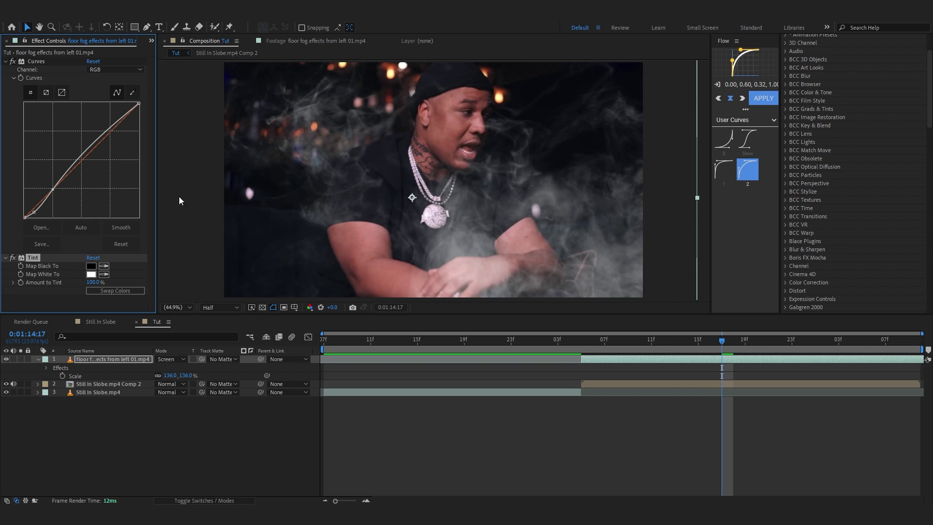
{"action": "left_click", "coordinate": [90, 275]}
{"action": "left_click", "coordinate": [406, 294]}
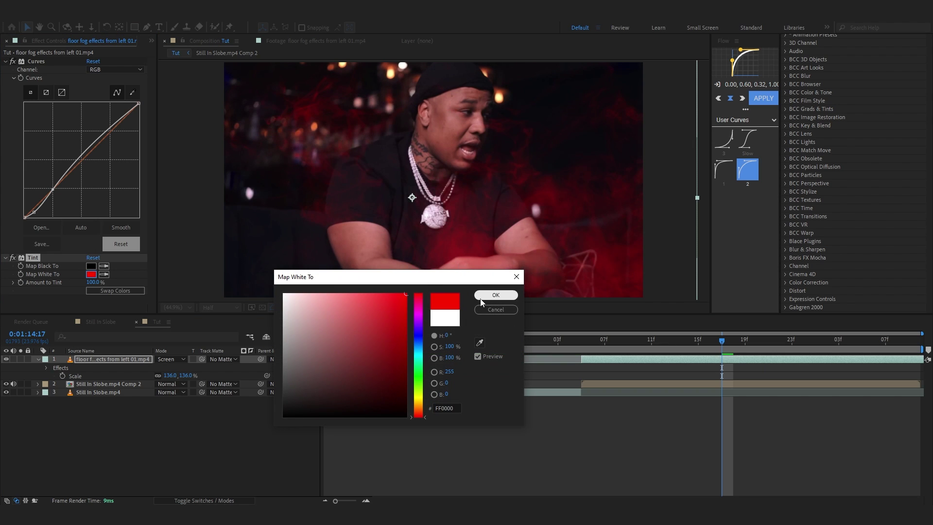
{"action": "left_click", "coordinate": [496, 309]}
{"action": "key", "text": "Delete"}
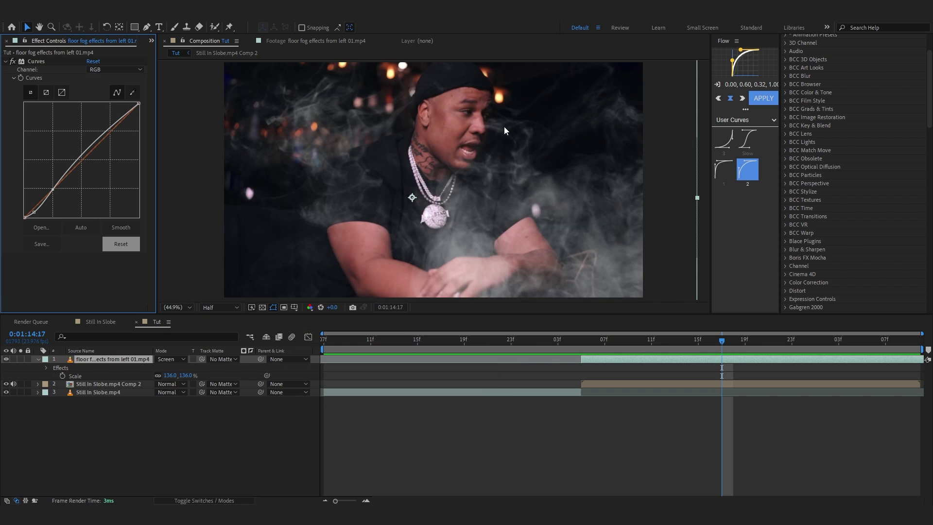
Step: Apply VC Color Vibrance to the fog layer, set its color to a deep blue, and preview playback across the cut
{"action": "key", "text": "ctrl+space"}
{"action": "type", "text": "v"}
{"action": "key", "text": "Return"}
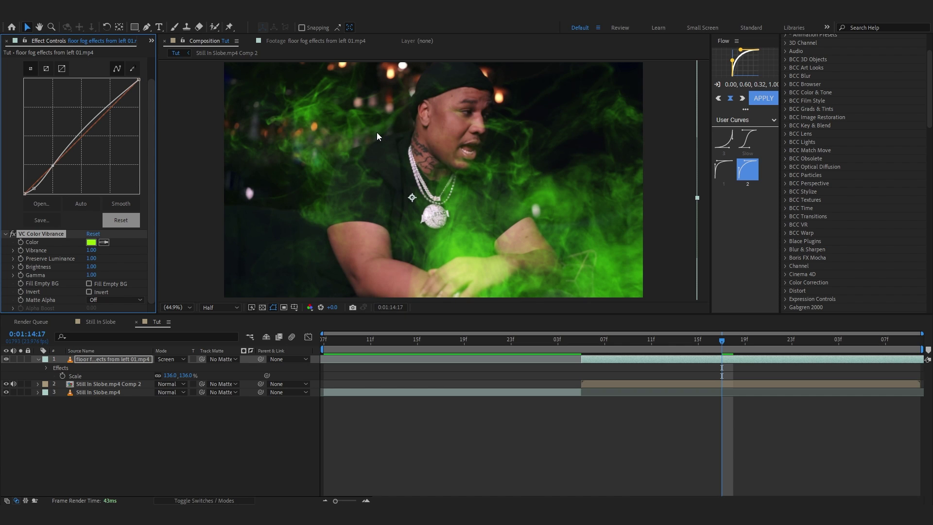
{"action": "left_click", "coordinate": [90, 243]}
{"action": "left_click_drag", "start_coordinate": [421, 373], "coordinate": [416, 343]}
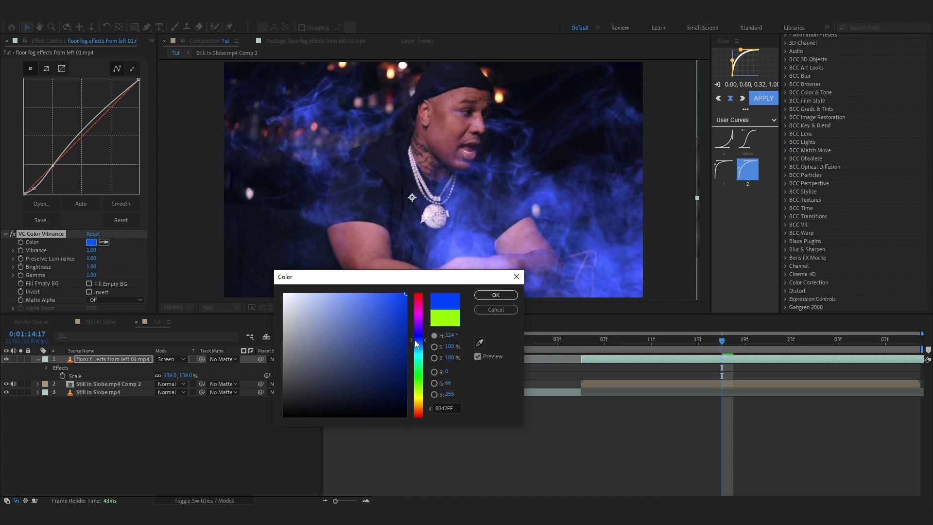
{"action": "left_click", "coordinate": [496, 295]}
{"action": "left_click_drag", "start_coordinate": [723, 340], "coordinate": [558, 335]}
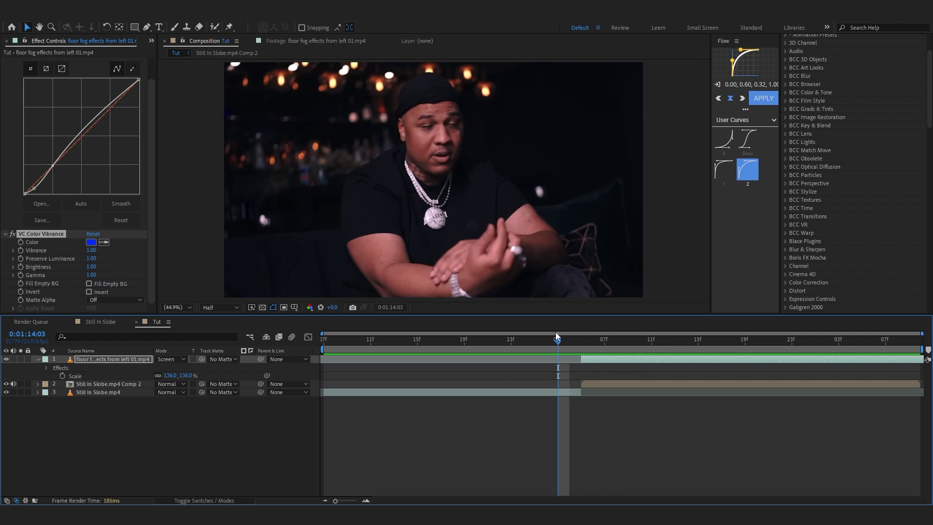
{"action": "key", "text": "space"}
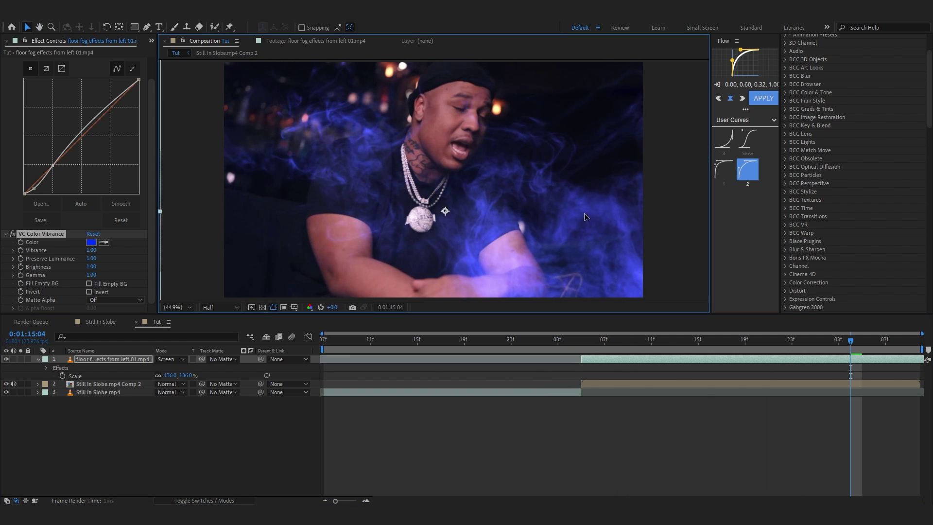
Step: Scale the fog layer to 149%, reposition it in the frame, and preview it from 0:01:14:03
{"action": "mouse_move", "coordinate": [586, 216]}
{"action": "left_mouse_down"}
{"action": "mouse_move", "coordinate": [589, 227]}
{"action": "mouse_move", "coordinate": [579, 224]}
{"action": "left_mouse_up"}
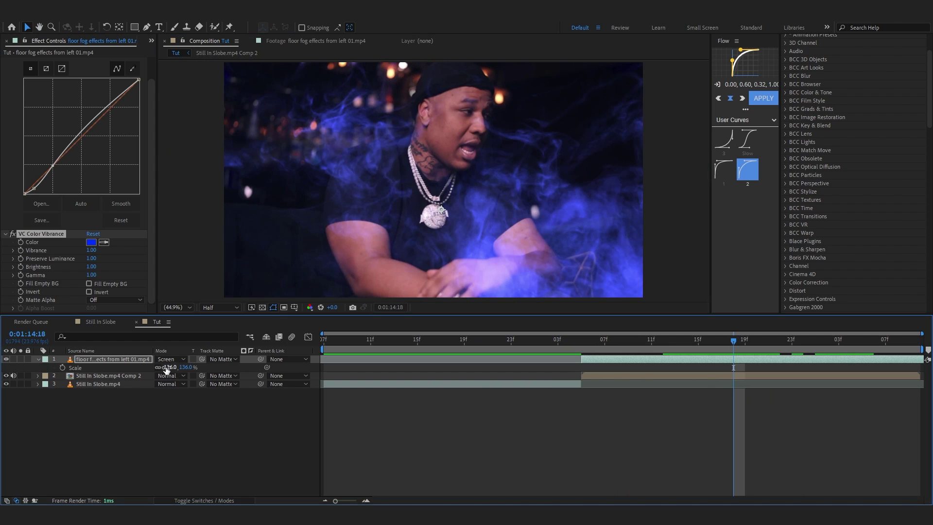
{"action": "left_click_drag", "start_coordinate": [168, 369], "coordinate": [176, 371]}
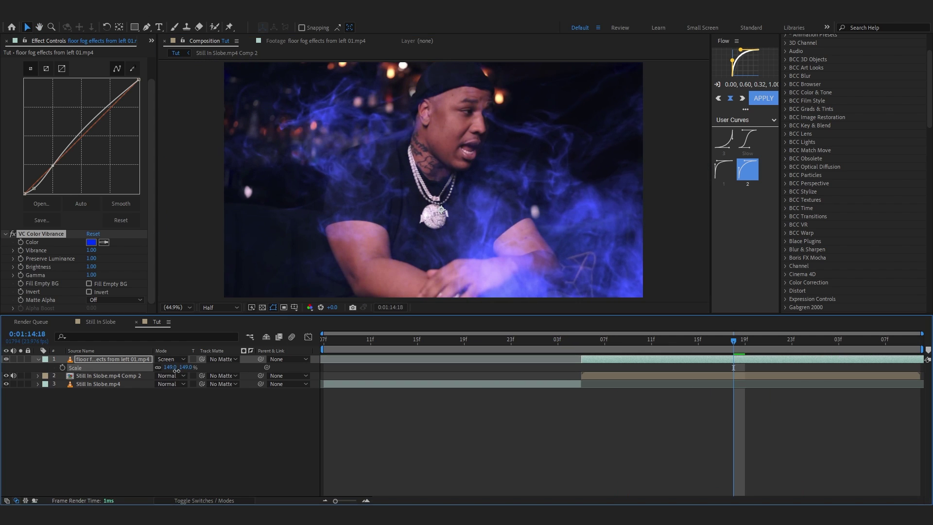
{"action": "left_click_drag", "start_coordinate": [582, 229], "coordinate": [593, 222]}
{"action": "left_click_drag", "start_coordinate": [733, 341], "coordinate": [558, 349]}
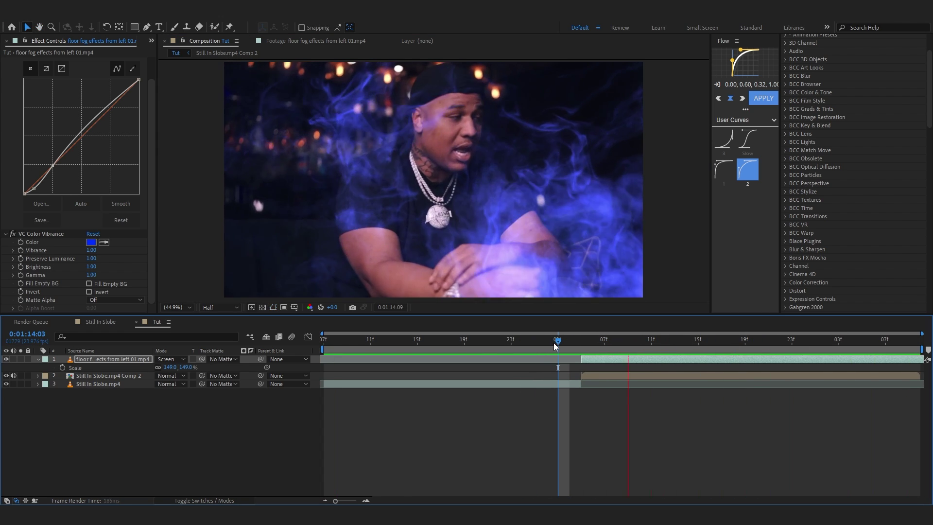
{"action": "left_click_drag", "start_coordinate": [897, 343], "coordinate": [587, 386]}
{"action": "right_click", "coordinate": [571, 412]}
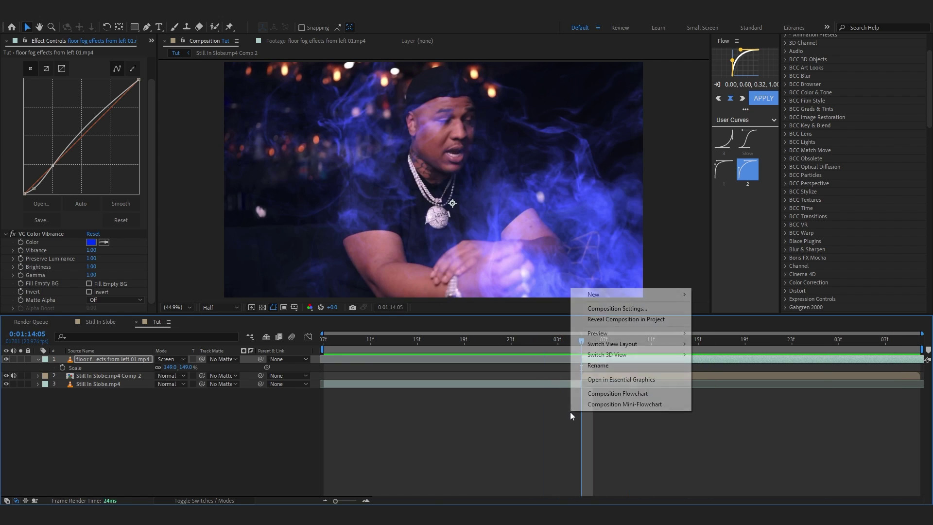
{"action": "mouse_move", "coordinate": [641, 295]}
{"action": "left_click", "coordinate": [727, 366]}
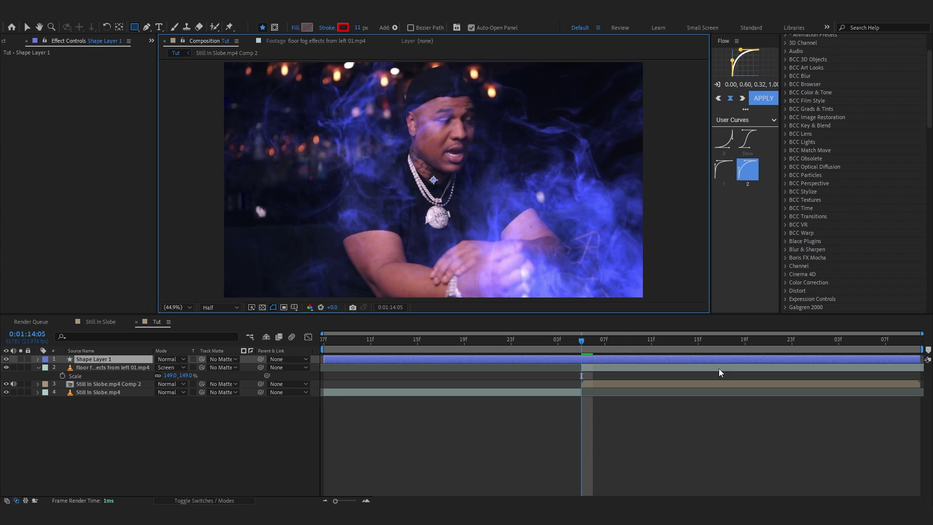
{"action": "key", "text": "ctrl+z"}
Step: Add an adjustment layer on top of the Tut composition and apply the Exposure effect to it at 0:01:13:23
{"action": "right_click", "coordinate": [577, 416]}
{"action": "left_click", "coordinate": [739, 378]}
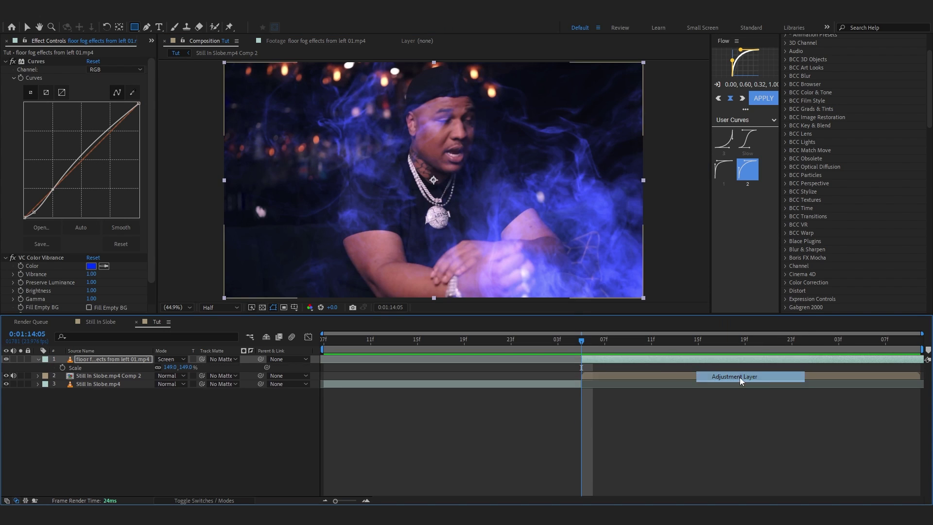
{"action": "left_click_drag", "start_coordinate": [582, 341], "coordinate": [511, 343]}
{"action": "key", "text": "ctrl+space"}
{"action": "type", "text": "ex"}
{"action": "left_click", "coordinate": [422, 227]}
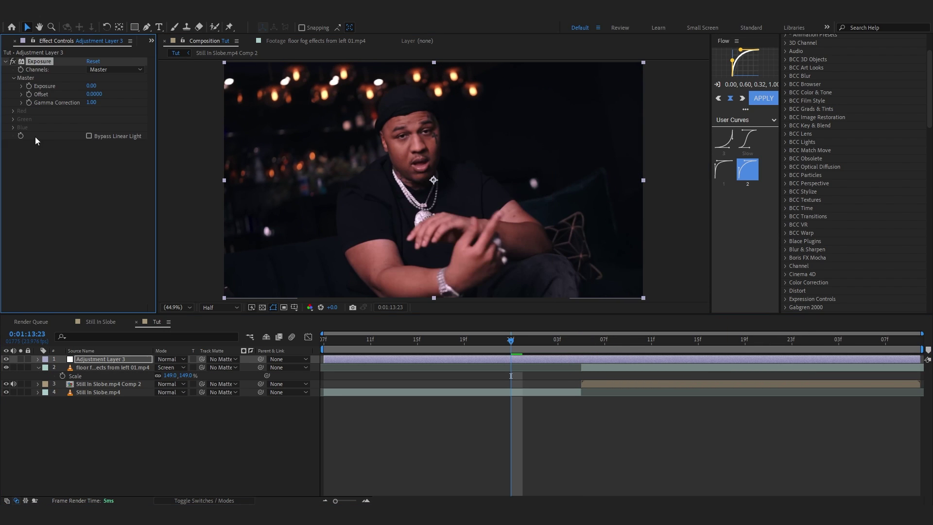
Step: Keyframe Exposure from 0 before the cut to 7.42 at 0:01:14:05 and back to 0 at 0:01:14:10, and preview the flash
{"action": "left_click", "coordinate": [29, 86]}
{"action": "key", "text": "space"}
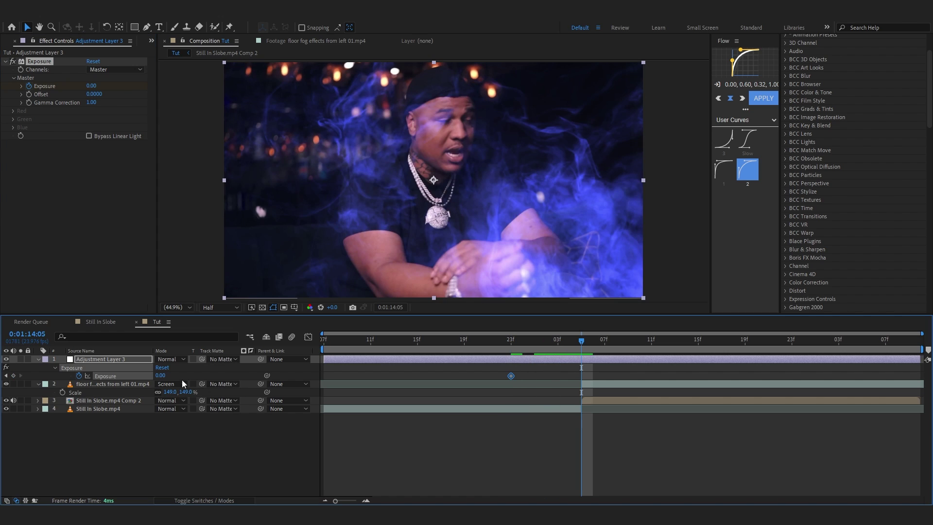
{"action": "left_click_drag", "start_coordinate": [170, 376], "coordinate": [412, 382]}
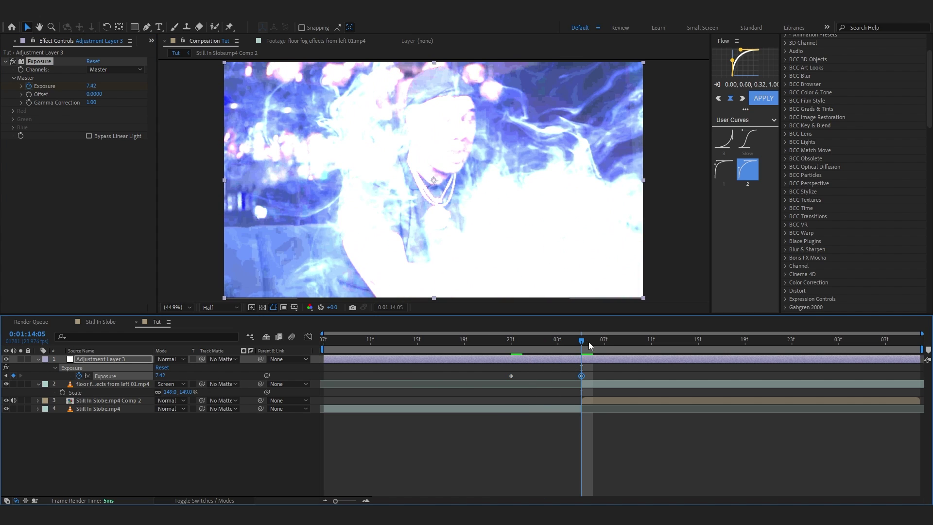
{"action": "left_click_drag", "start_coordinate": [589, 342], "coordinate": [640, 343]}
{"action": "left_click", "coordinate": [160, 377]}
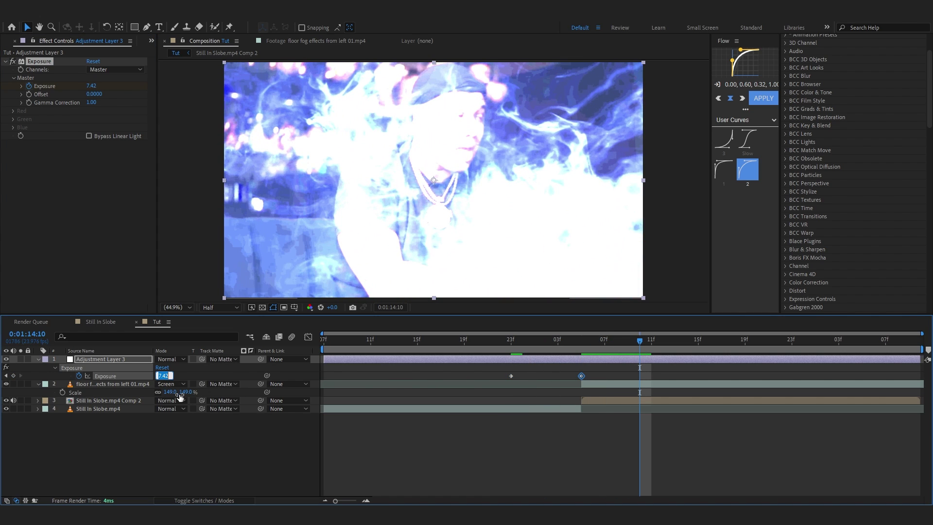
{"action": "type", "text": "0"}
{"action": "key", "text": "Return"}
{"action": "left_click_drag", "start_coordinate": [632, 342], "coordinate": [503, 350]}
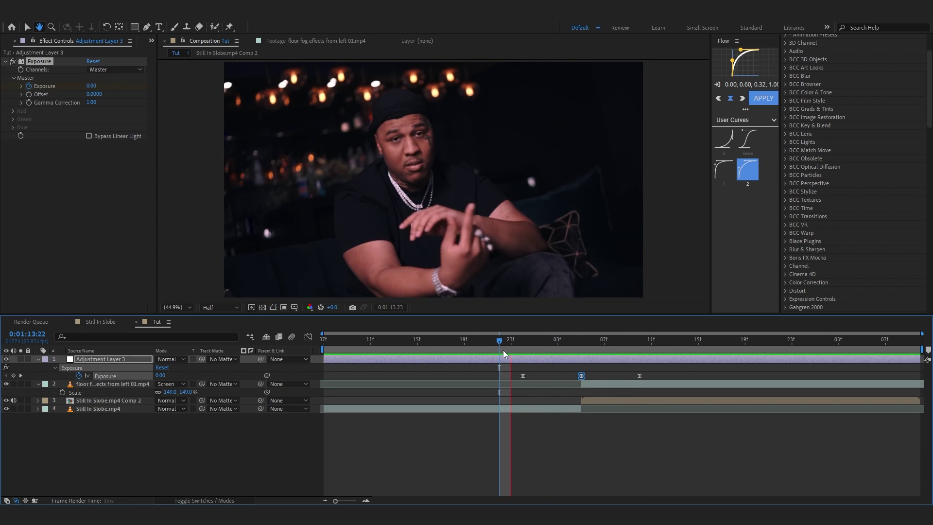
{"action": "key", "text": "space"}
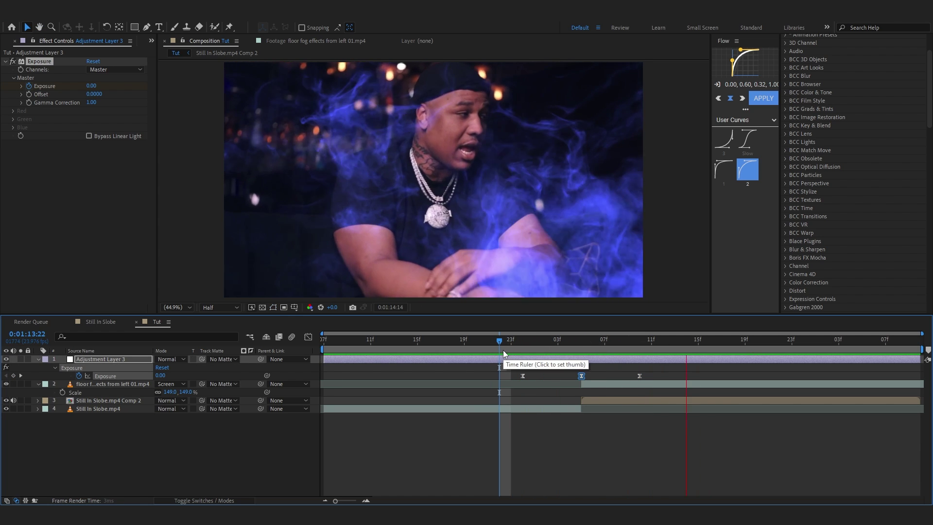
{"action": "left_click_drag", "start_coordinate": [503, 350], "coordinate": [517, 351]}
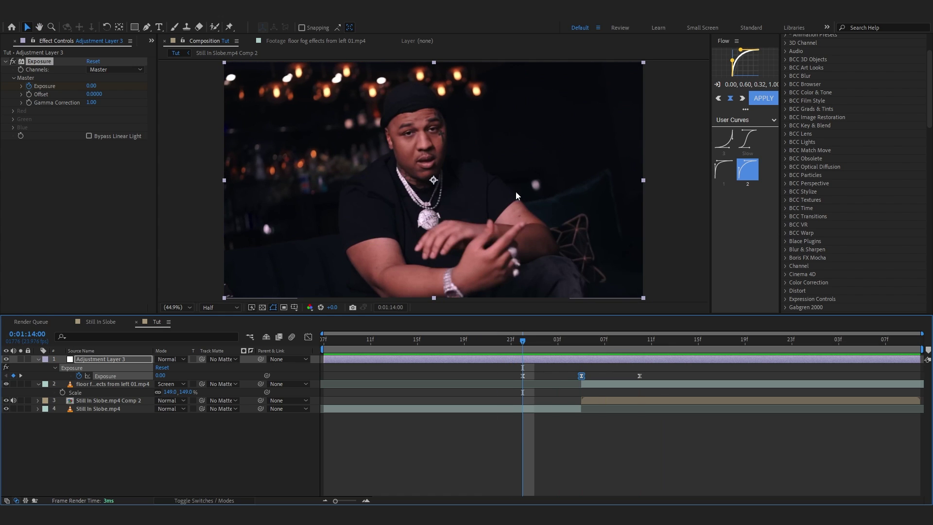
Step: Try the Fast Box Blur effect on the adjustment layer and delete it
{"action": "key", "text": "ctrl+space"}
{"action": "type", "text": "fas"}
{"action": "left_click", "coordinate": [476, 204]}
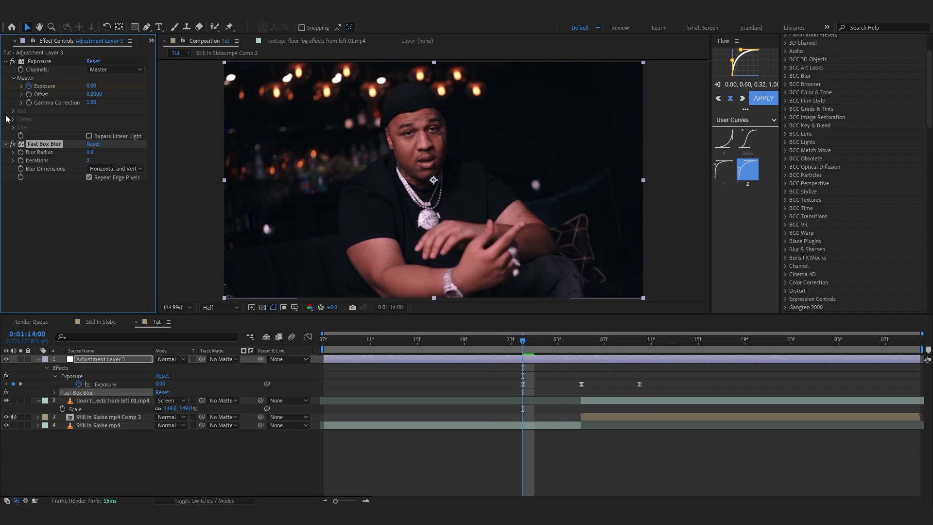
{"action": "key", "text": "Delete"}
Step: Search the effects for "uni.bo", and switch to the web browser to look up "bokeh"
{"action": "key", "text": "ctrl+space"}
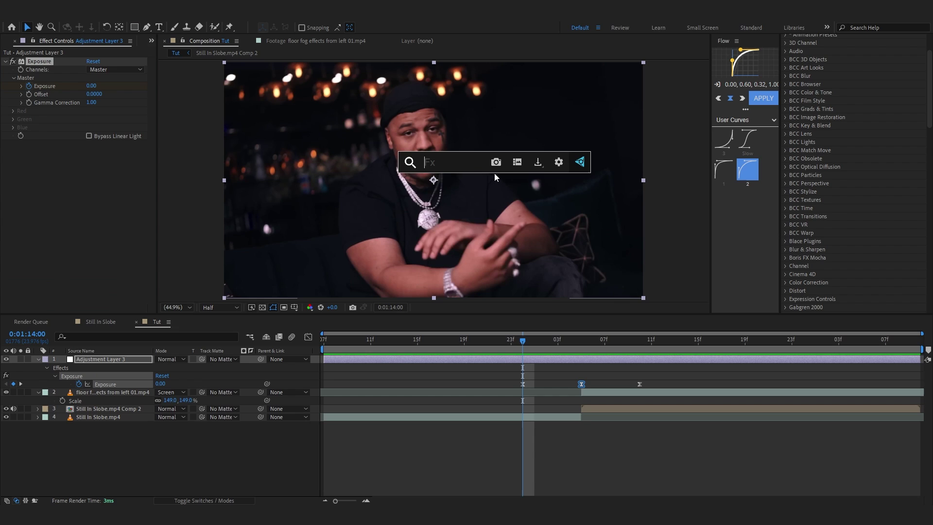
{"action": "type", "text": "uni.bo"}
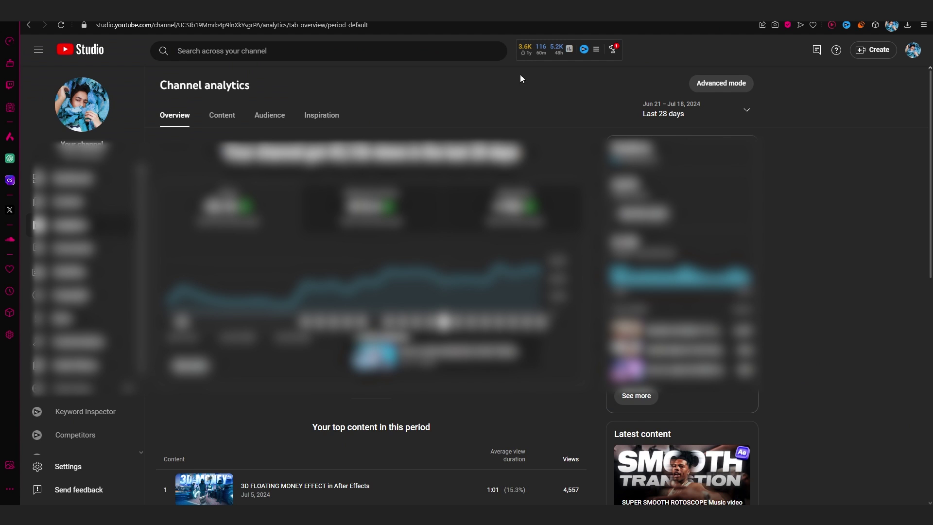
{"action": "left_click", "coordinate": [466, 23]}
{"action": "type", "text": "bokeh"}
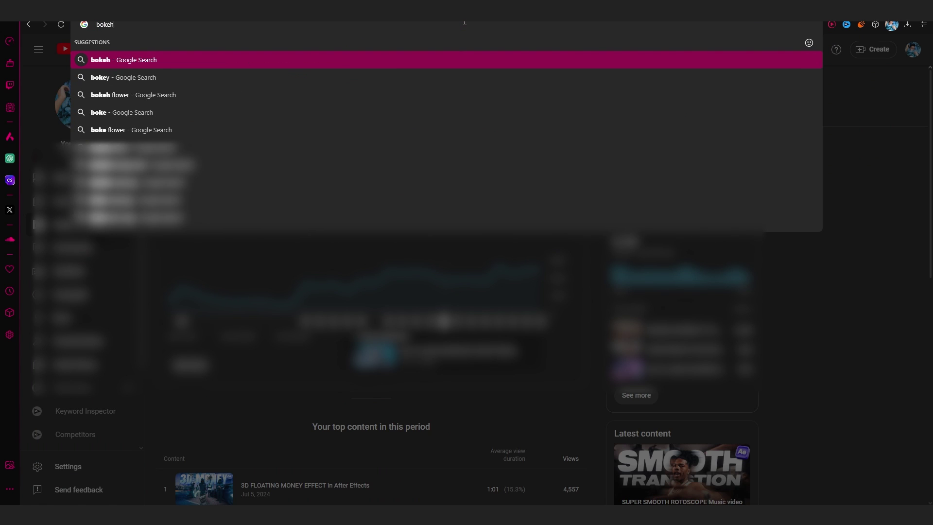
{"action": "key", "text": "Return"}
{"action": "left_click", "coordinate": [245, 61]}
{"action": "left_click", "coordinate": [190, 133]}
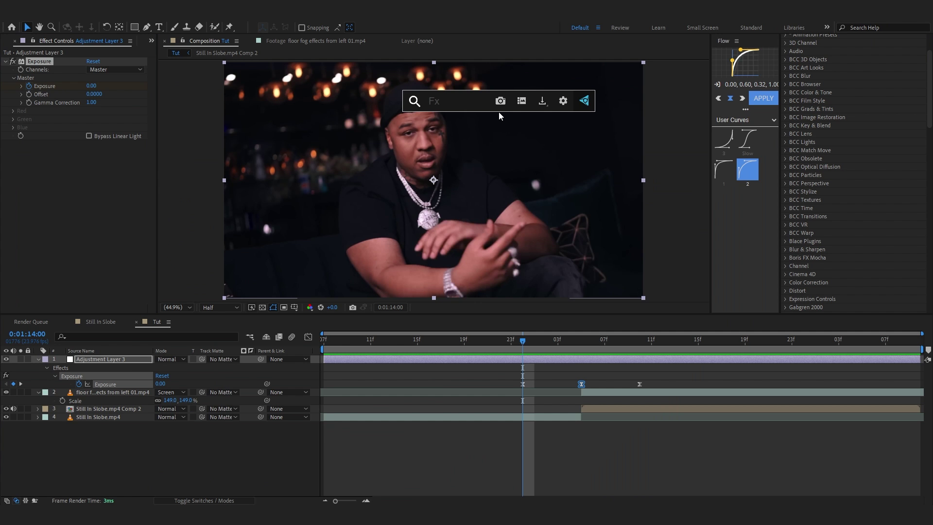
Step: Apply the uni.Box Bokeh effect to the adjustment layer in After Effects and set its Blur Amount to 0
{"action": "type", "text": "uni.box"}
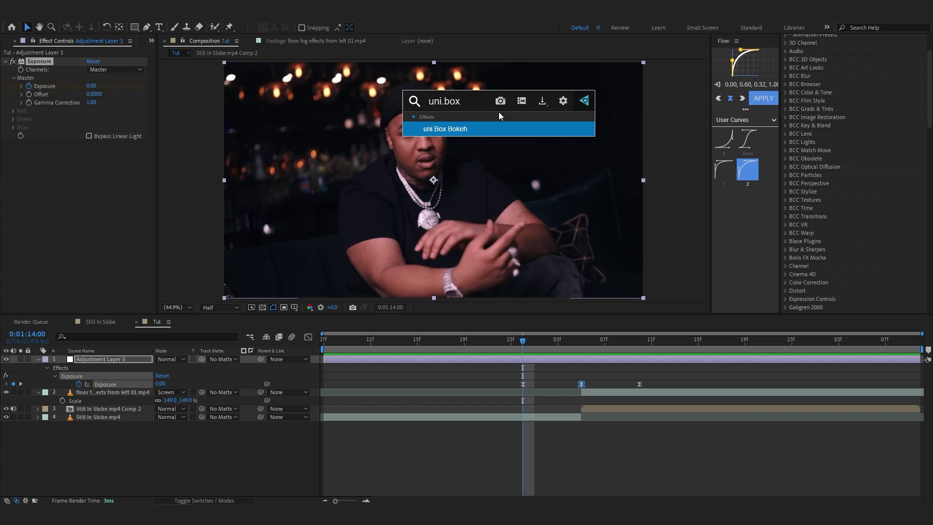
{"action": "key", "text": "Return"}
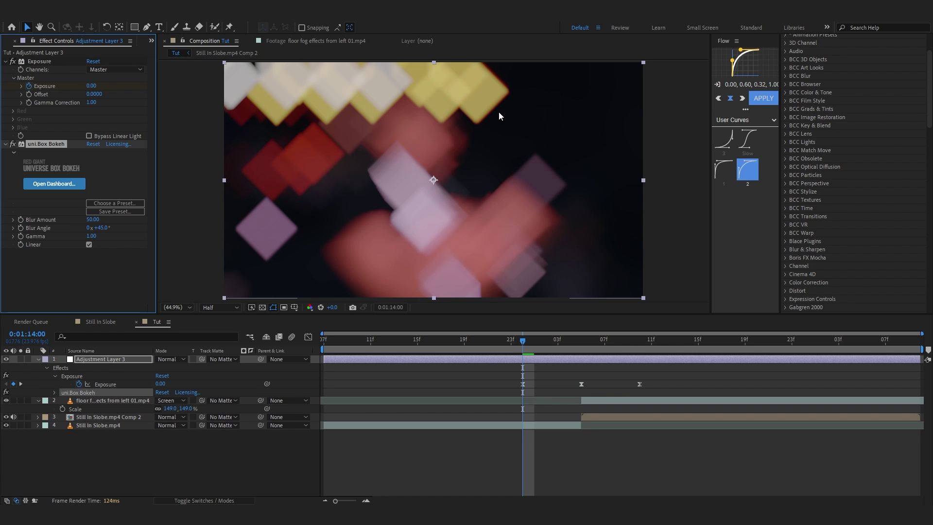
{"action": "left_click_drag", "start_coordinate": [84, 217], "coordinate": [20, 215]}
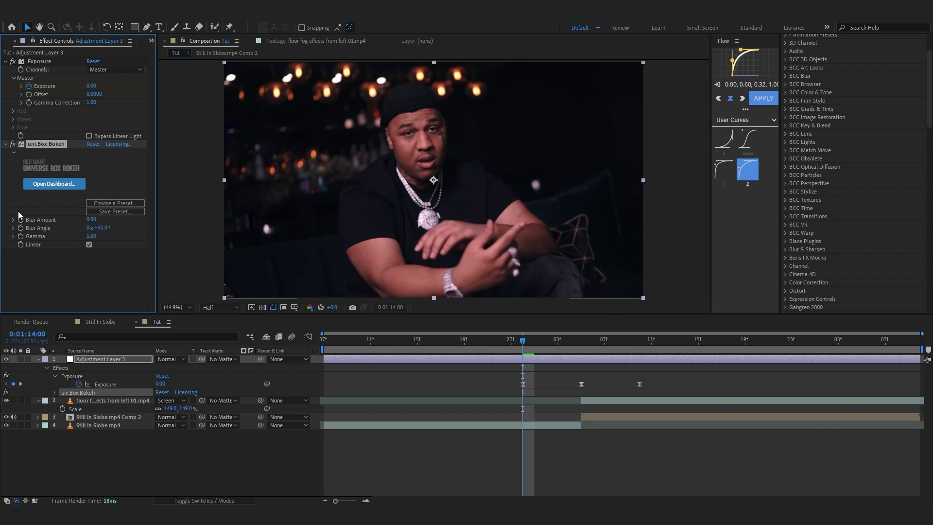
Step: Keyframe the uni.Box Bokeh Blur Amount from 0 at 0:01:14:00 to 20 at 0:01:14:05 and inspect the blur up close
{"action": "left_click_drag", "start_coordinate": [519, 343], "coordinate": [584, 351]}
{"action": "left_click_drag", "start_coordinate": [95, 220], "coordinate": [115, 220]}
{"action": "scroll", "coordinate": [352, 169], "scroll_direction": "up", "scroll_amount": 1}
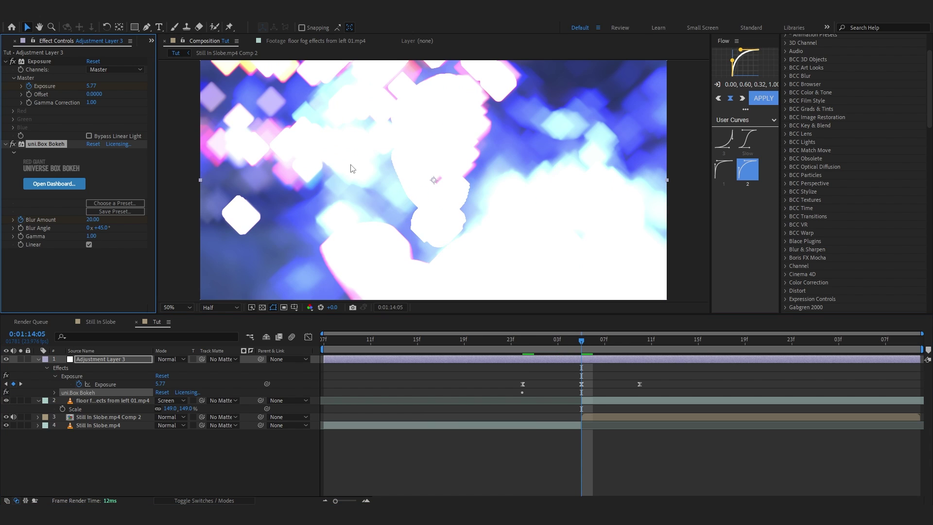
{"action": "left_click_drag", "start_coordinate": [352, 169], "coordinate": [331, 195]}
{"action": "scroll", "coordinate": [323, 231], "scroll_direction": "up", "scroll_amount": 1}
{"action": "left_click_drag", "start_coordinate": [321, 233], "coordinate": [608, 158]}
{"action": "left_click_drag", "start_coordinate": [433, 134], "coordinate": [548, 228]}
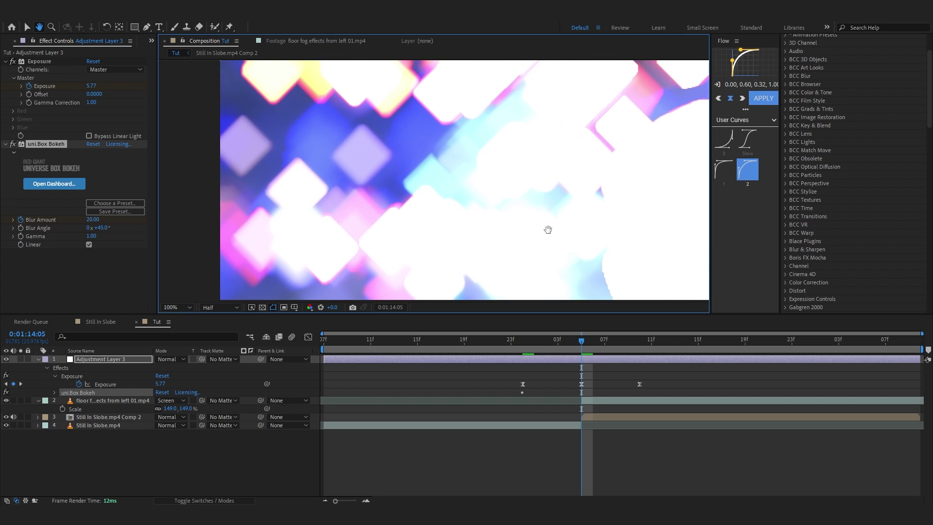
{"action": "scroll", "coordinate": [390, 167], "scroll_direction": "down", "scroll_amount": 2}
{"action": "left_click_drag", "start_coordinate": [391, 167], "coordinate": [310, 71]}
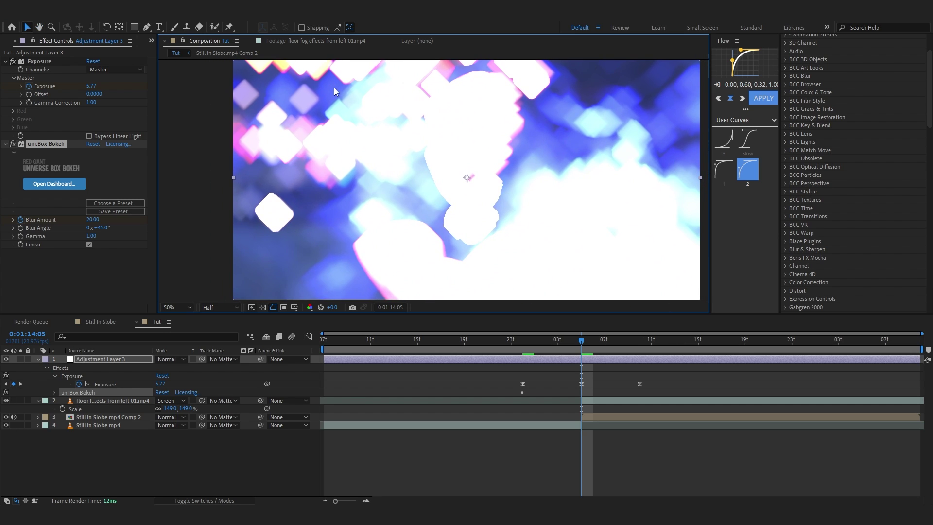
Step: Set the Blur Amount to 15 at 0:01:14:05 and keyframe it back to 0 at 0:01:14:13
{"action": "key", "text": "v"}
{"action": "left_click", "coordinate": [93, 220]}
{"action": "type", "text": "15"}
{"action": "key", "text": "Return"}
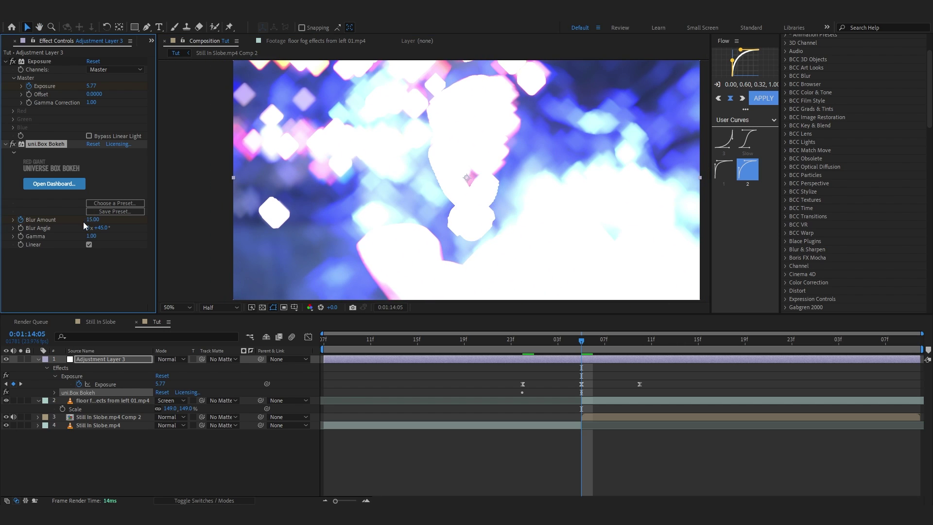
{"action": "key", "text": "u"}
{"action": "left_click_drag", "start_coordinate": [590, 342], "coordinate": [675, 359]}
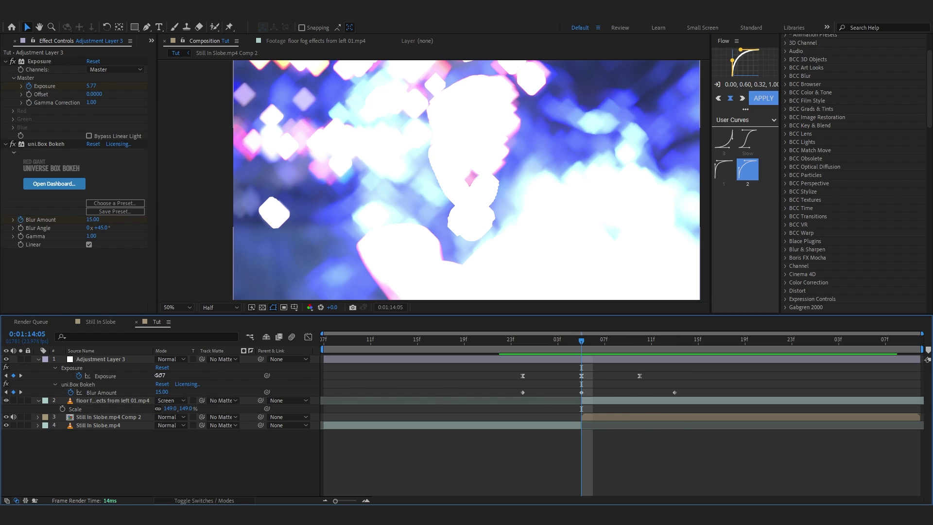
Step: Reduce the Exposure keyframe at 0:01:14:05 to 4.62 and preview the flash with the bokeh blur
{"action": "left_click_drag", "start_coordinate": [161, 376], "coordinate": [115, 390]}
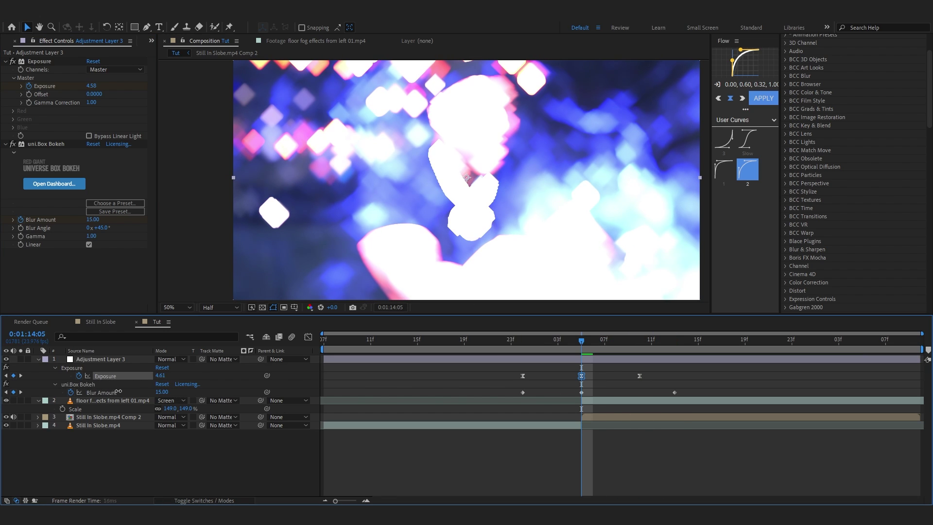
{"action": "left_click_drag", "start_coordinate": [500, 342], "coordinate": [500, 351]}
{"action": "key", "text": "space"}
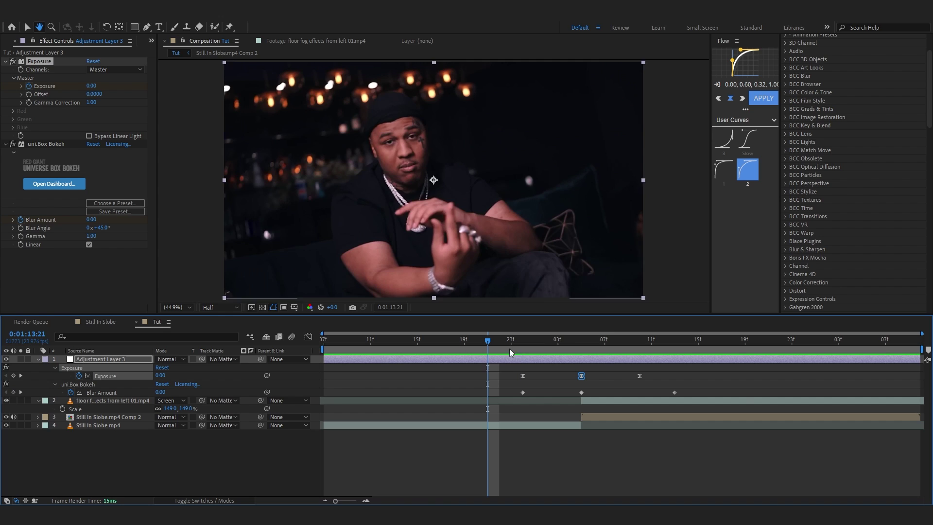
{"action": "key", "text": "space"}
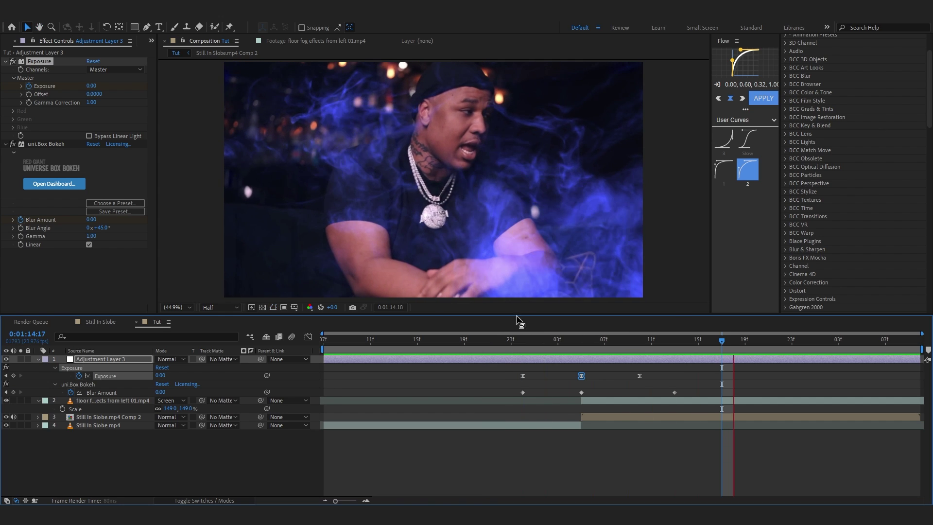
Step: Hide Adjustment Layer 3, add a new adjustment layer above it, and go to the cut at 0:01:14:05
{"action": "left_click", "coordinate": [6, 359]}
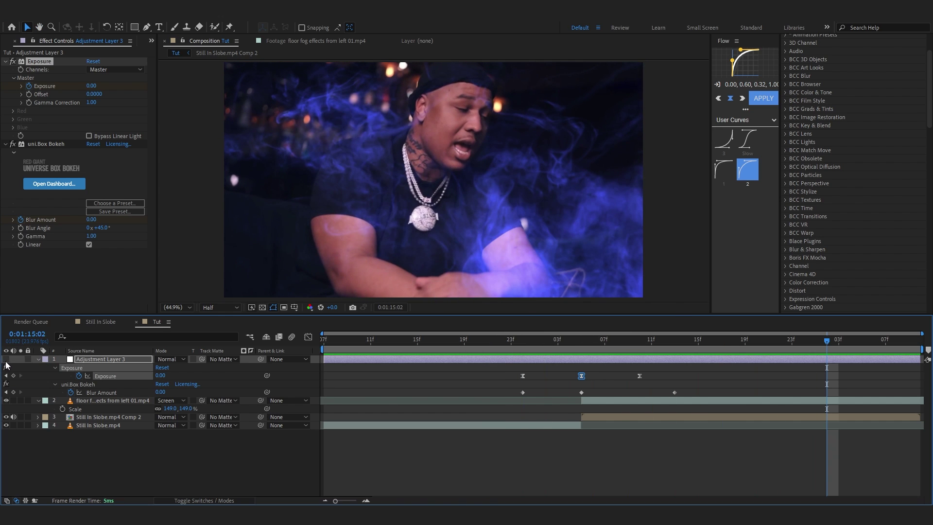
{"action": "right_click", "coordinate": [210, 449]}
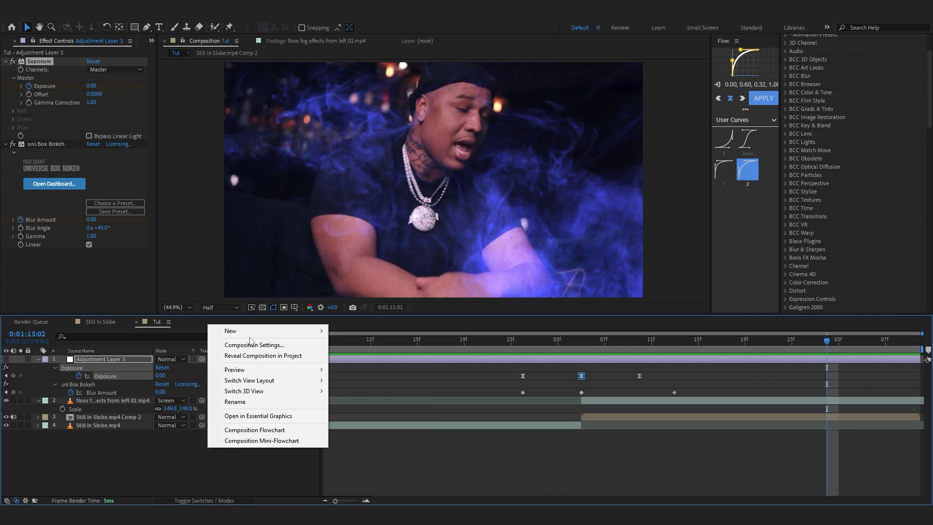
{"action": "mouse_move", "coordinate": [243, 331]}
{"action": "left_click", "coordinate": [369, 406]}
{"action": "left_click_drag", "start_coordinate": [522, 342], "coordinate": [581, 356]}
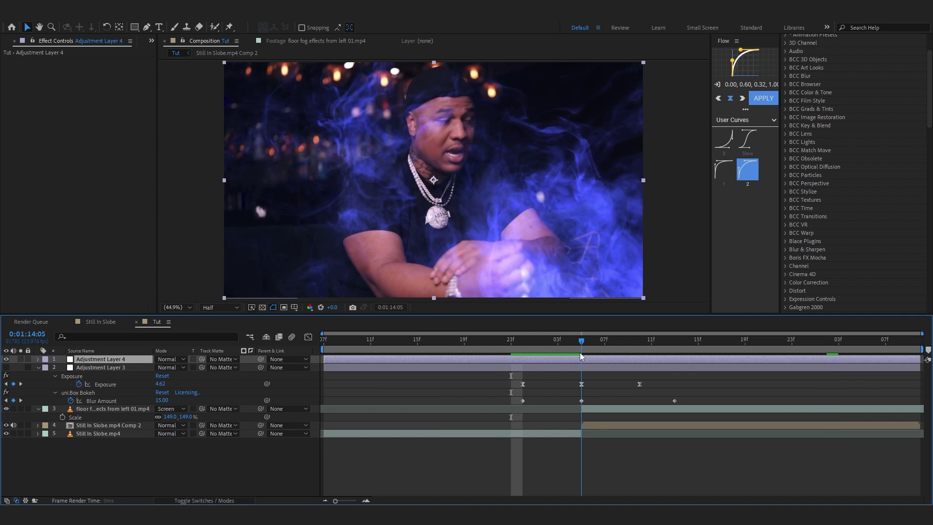
Step: Try the S_Shake effect on the new adjustment layer and delete it
{"action": "key", "text": "ctrl+space"}
{"action": "type", "text": "shakj"}
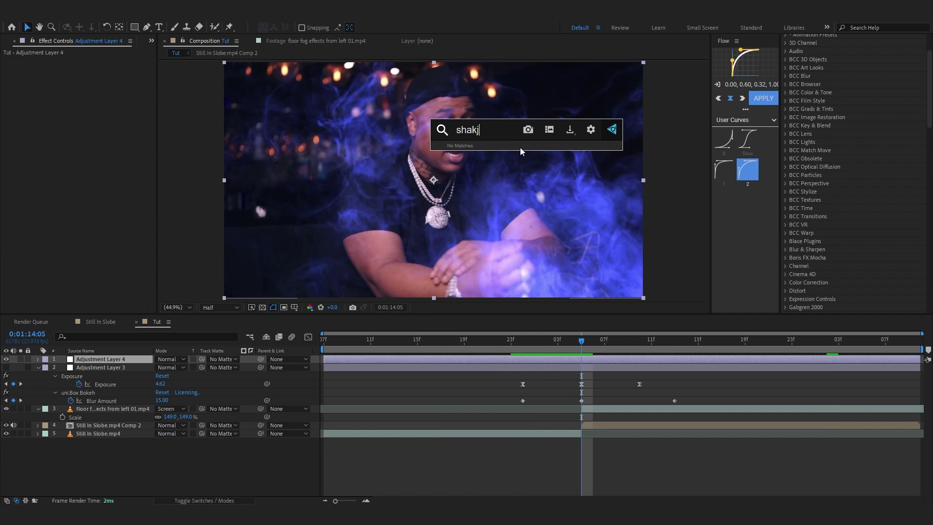
{"action": "key", "text": "BackSpace"}
{"action": "key", "text": "Return"}
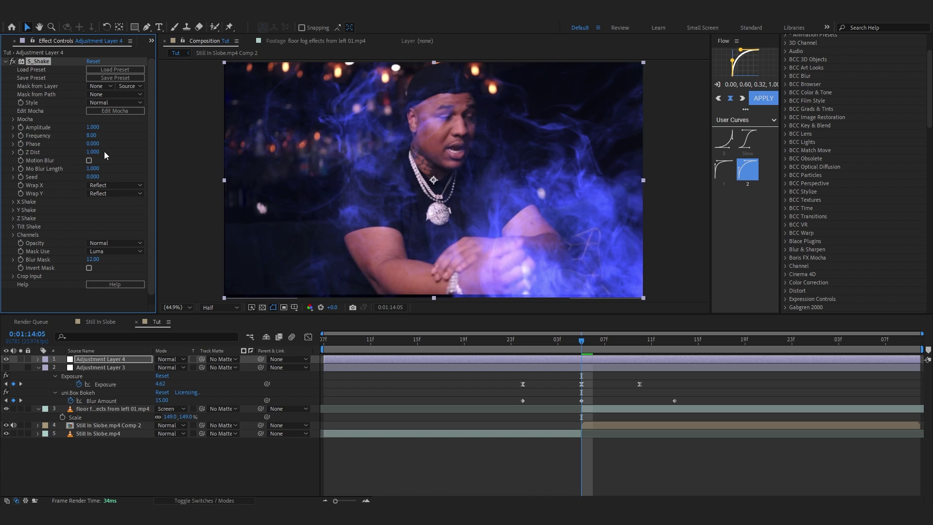
{"action": "key", "text": "Delete"}
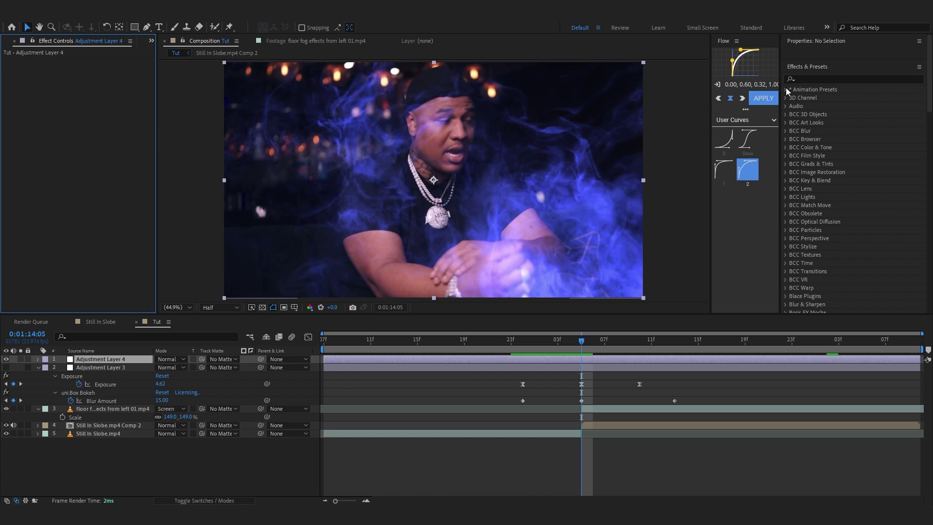
Step: Apply the Vertical Shake preset from the Shake Pack's HD (1920x1080) folder and slide the layer so the shake peaks at 0:01:14:05
{"action": "left_click", "coordinate": [787, 90]}
{"action": "left_click", "coordinate": [794, 162]}
{"action": "left_click", "coordinate": [802, 169]}
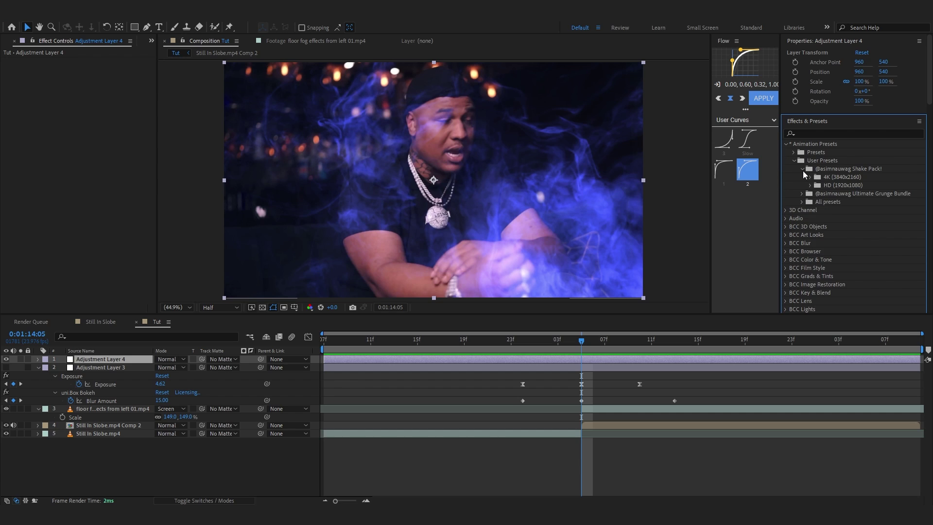
{"action": "left_click", "coordinate": [811, 185]}
{"action": "scroll", "coordinate": [812, 185], "scroll_direction": "down", "scroll_amount": 2}
{"action": "scroll", "coordinate": [812, 185], "scroll_direction": "down", "scroll_amount": 4}
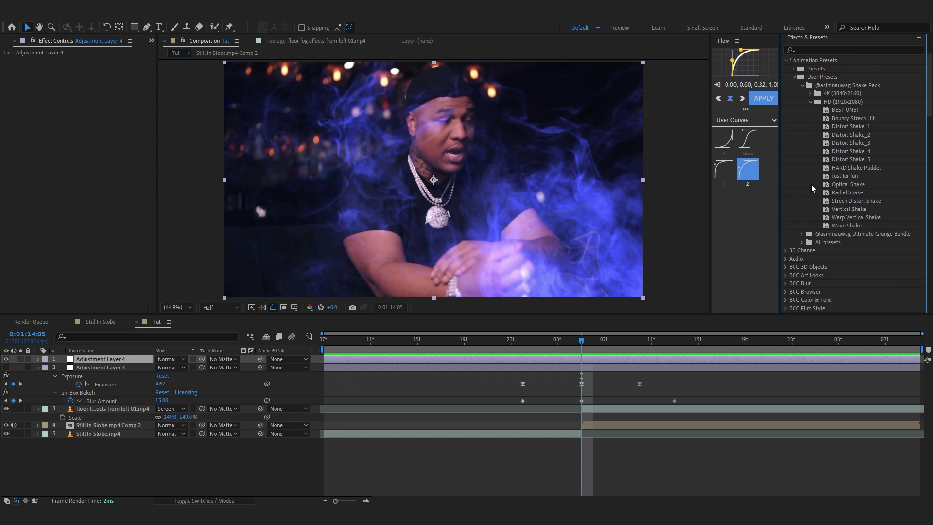
{"action": "double_click", "coordinate": [847, 209]}
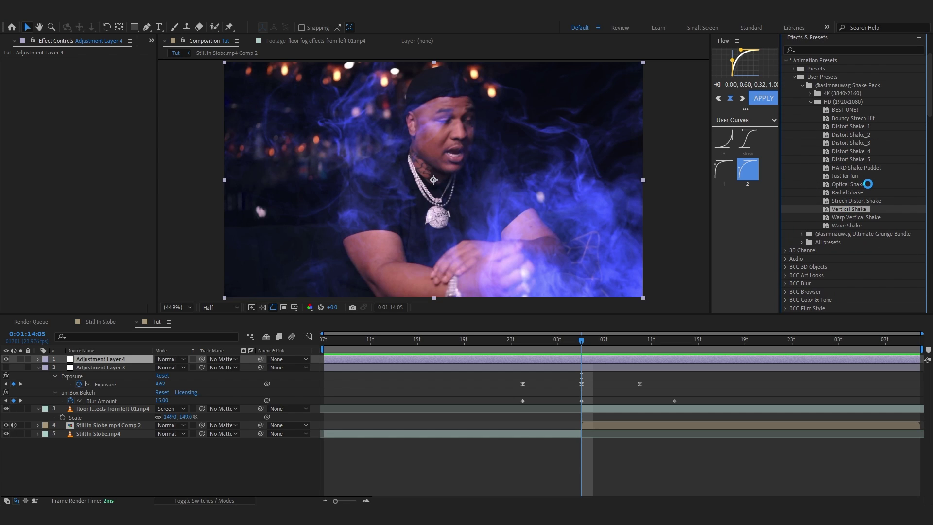
{"action": "left_click_drag", "start_coordinate": [619, 359], "coordinate": [499, 445]}
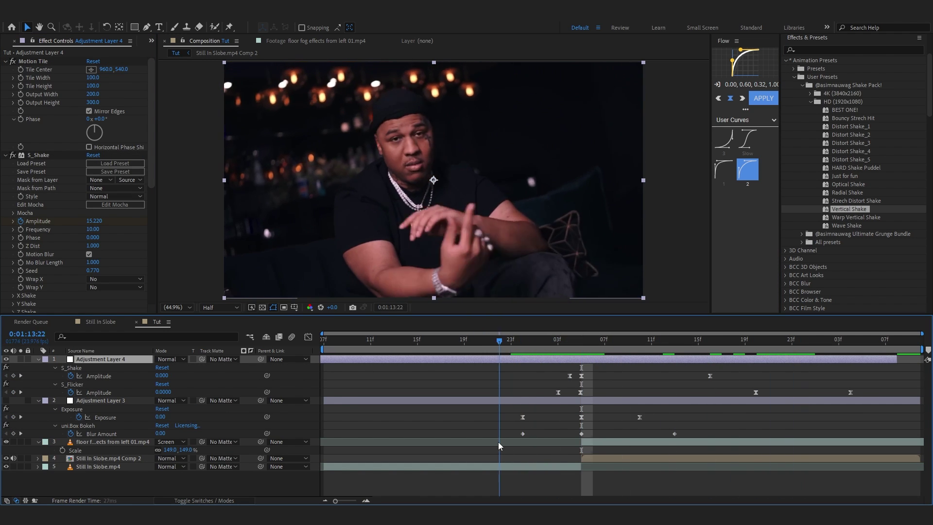
Step: Lower the S_Shake Amplitude keyframe at 0:01:14:05 and preview the shake across the cut
{"action": "key", "text": "space"}
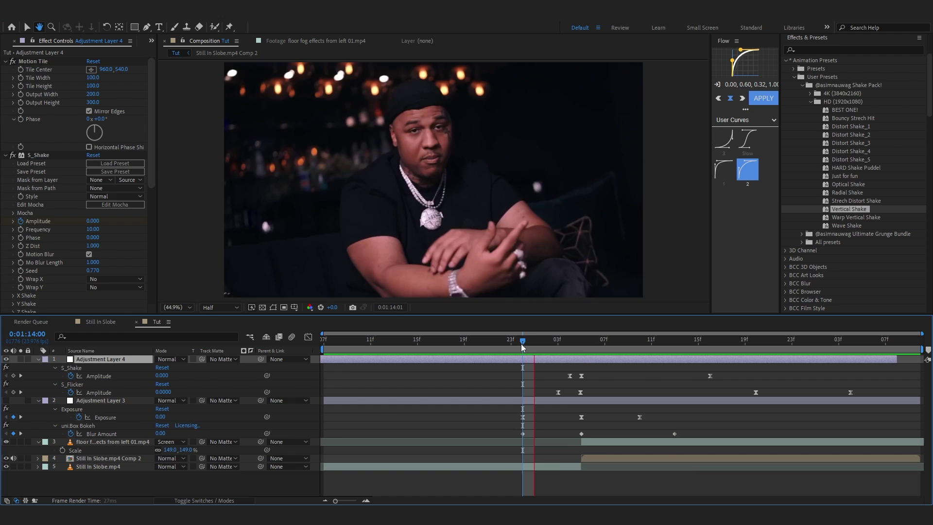
{"action": "key", "text": "space"}
{"action": "key", "text": "space"}
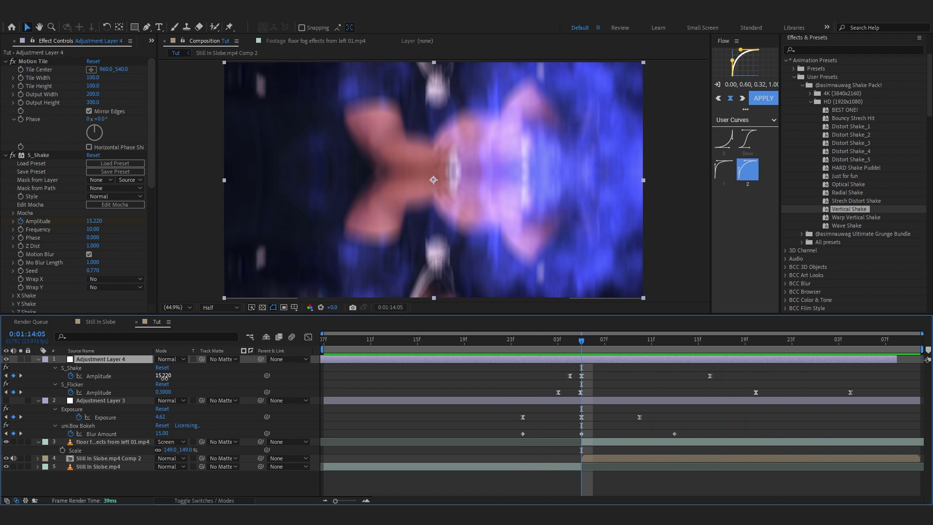
{"action": "left_click_drag", "start_coordinate": [165, 377], "coordinate": [130, 387]}
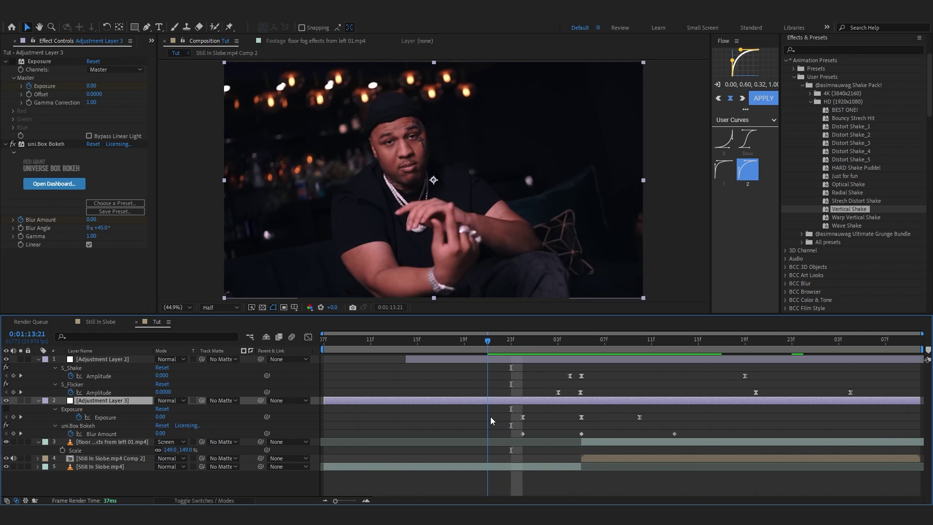
{"action": "key", "text": "space"}
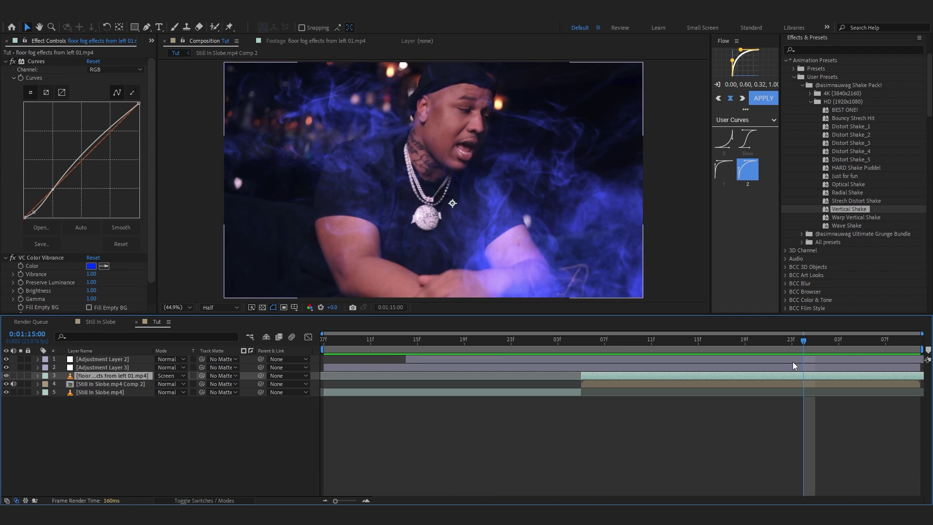
Step: Add another adjustment layer at the top of the layer stack, starting at the cut at 0:01:14:05
{"action": "left_click_drag", "start_coordinate": [792, 362], "coordinate": [807, 404]}
{"action": "right_click", "coordinate": [696, 441]}
{"action": "left_click", "coordinate": [705, 434]}
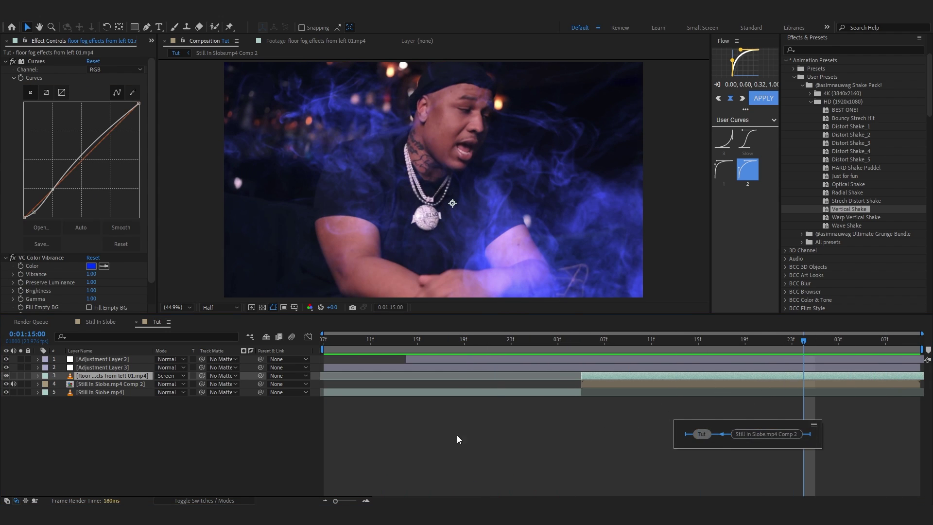
{"action": "left_click", "coordinate": [557, 412]}
{"action": "right_click", "coordinate": [557, 411]}
{"action": "left_click", "coordinate": [616, 283]}
{"action": "right_click", "coordinate": [576, 319]}
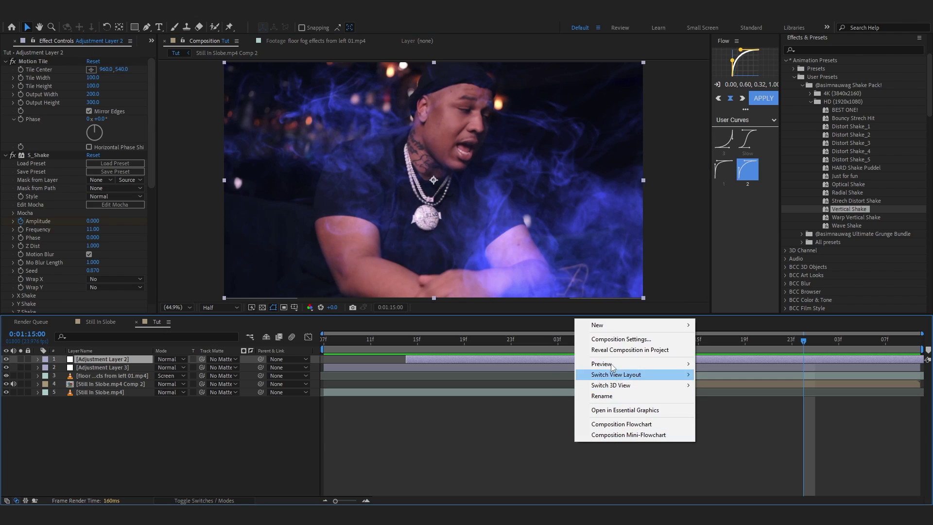
{"action": "left_click", "coordinate": [717, 404]}
Step: Apply the Glow effect to Adjustment Layer 5 with a Glow Radius of 246 and a Glow Intensity of 0.5
{"action": "key", "text": "ctrl+space"}
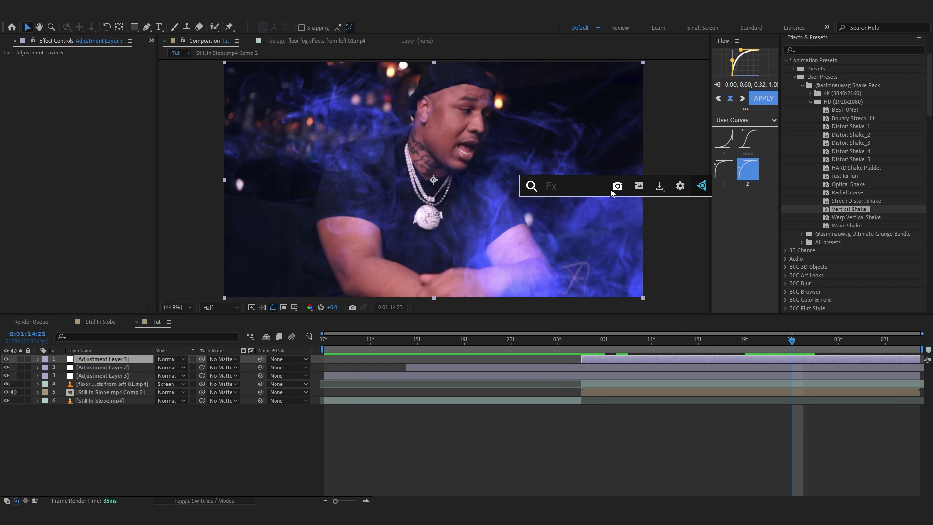
{"action": "type", "text": "gl"}
{"action": "key", "text": "Return"}
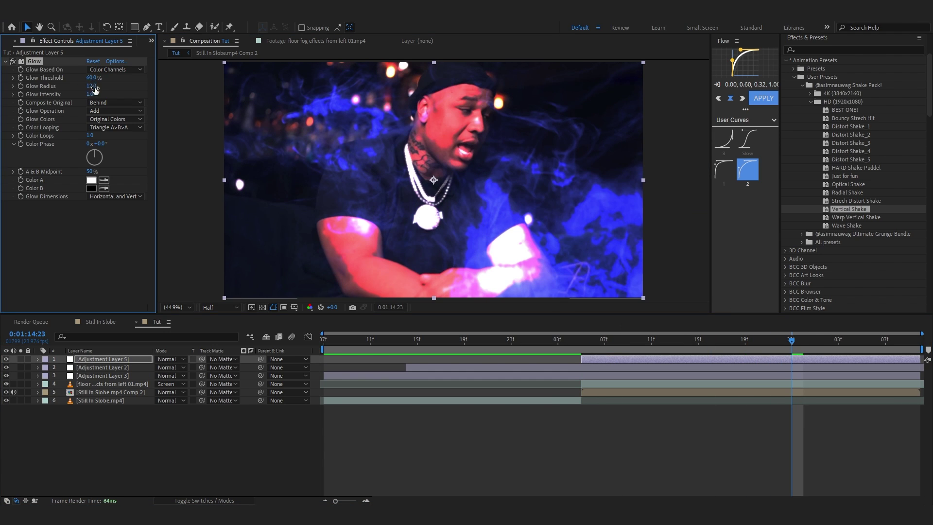
{"action": "left_click_drag", "start_coordinate": [94, 87], "coordinate": [65, 94]}
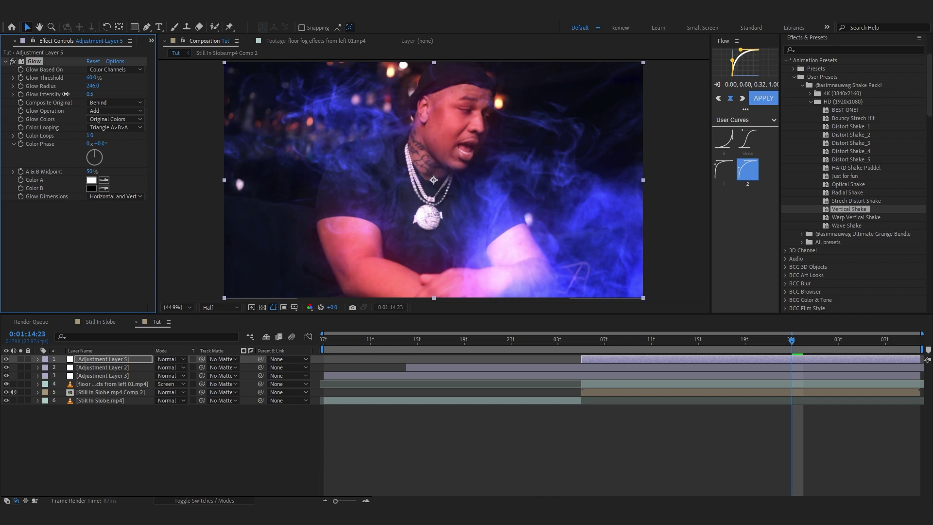
Step: Apply the Add Grain effect to Adjustment Layer 5, set it to Final Output, increase its Intensity, and scrub back toward the cut
{"action": "key", "text": "ctrl+space"}
{"action": "type", "text": "add"}
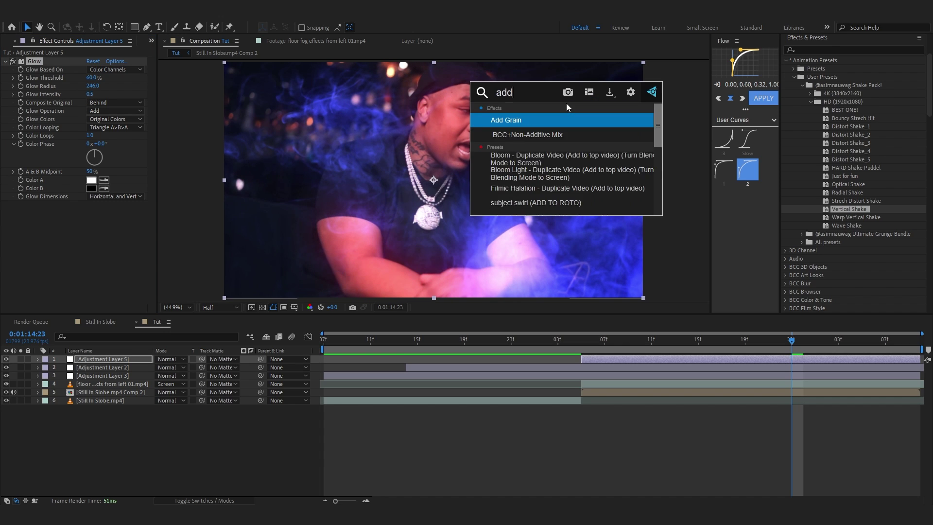
{"action": "key", "text": "Return"}
{"action": "left_click", "coordinate": [115, 200]}
{"action": "left_click", "coordinate": [121, 233]}
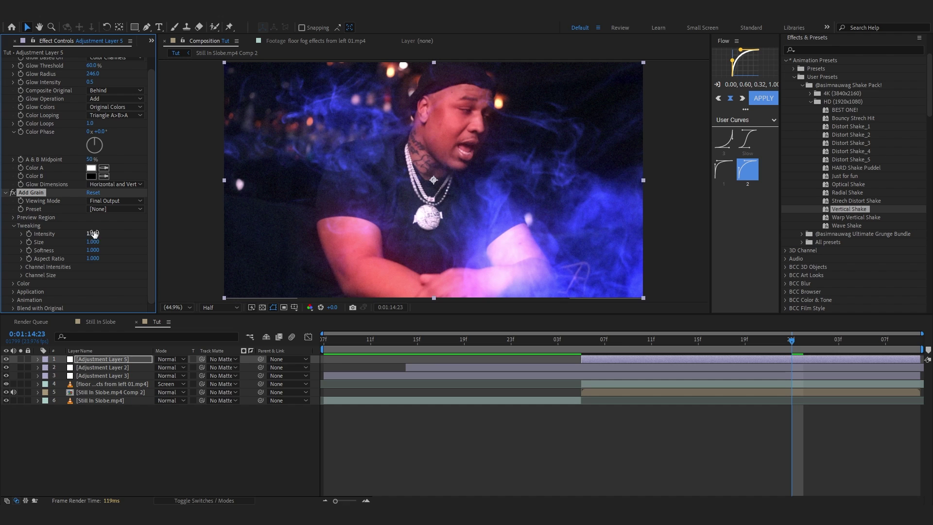
{"action": "left_click_drag", "start_coordinate": [92, 233], "coordinate": [104, 230]}
{"action": "left_click_drag", "start_coordinate": [754, 342], "coordinate": [616, 369]}
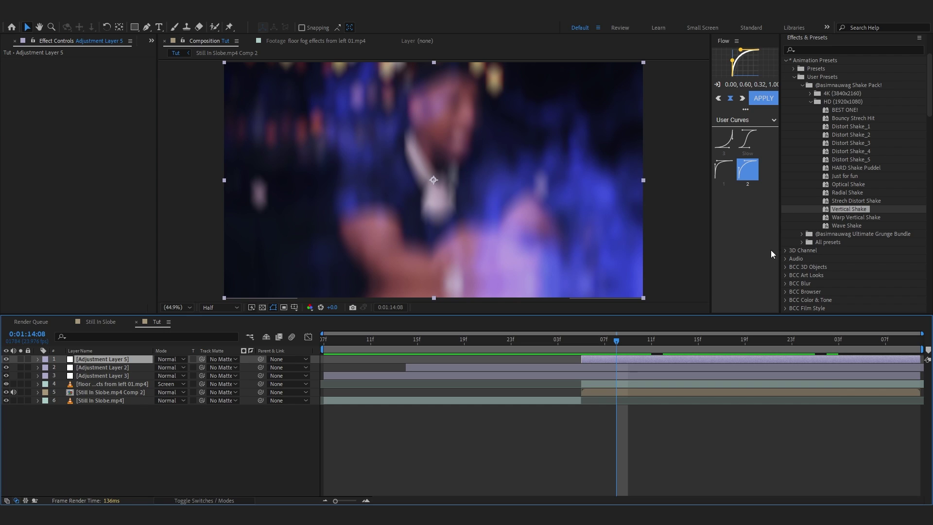
Step: Apply the Black & White Glow preset from the Grunge - Default folder to Adjustment Layer 5 and preview it
{"action": "left_click", "coordinate": [802, 234]}
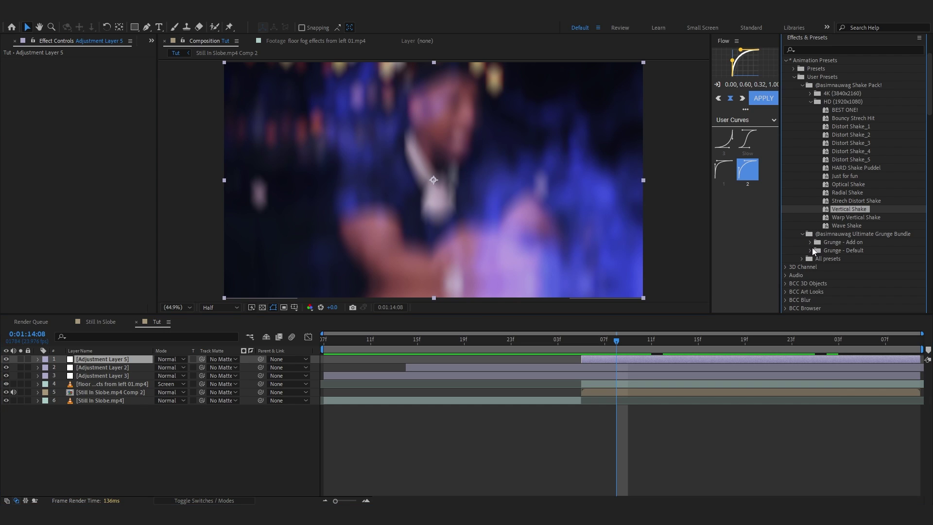
{"action": "left_click", "coordinate": [812, 249]}
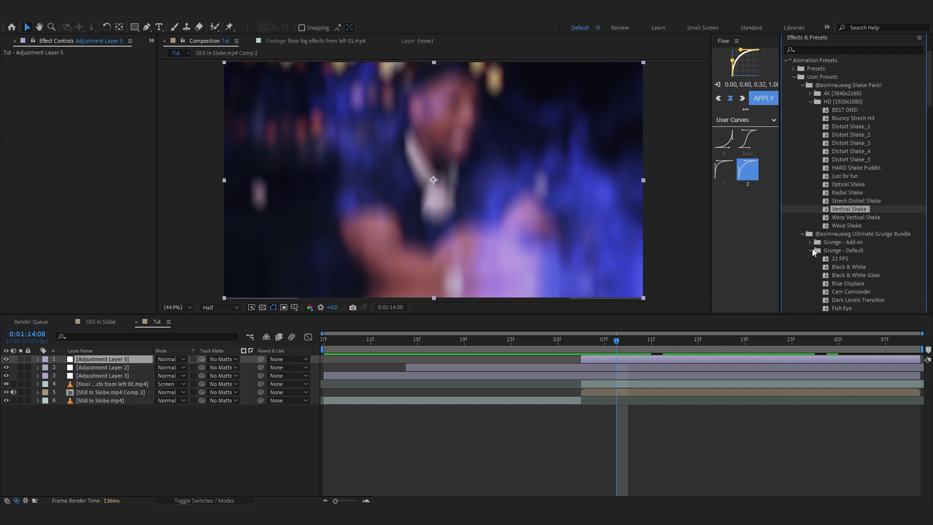
{"action": "double_click", "coordinate": [835, 275]}
{"action": "left_click", "coordinate": [675, 358]}
{"action": "key", "text": "space"}
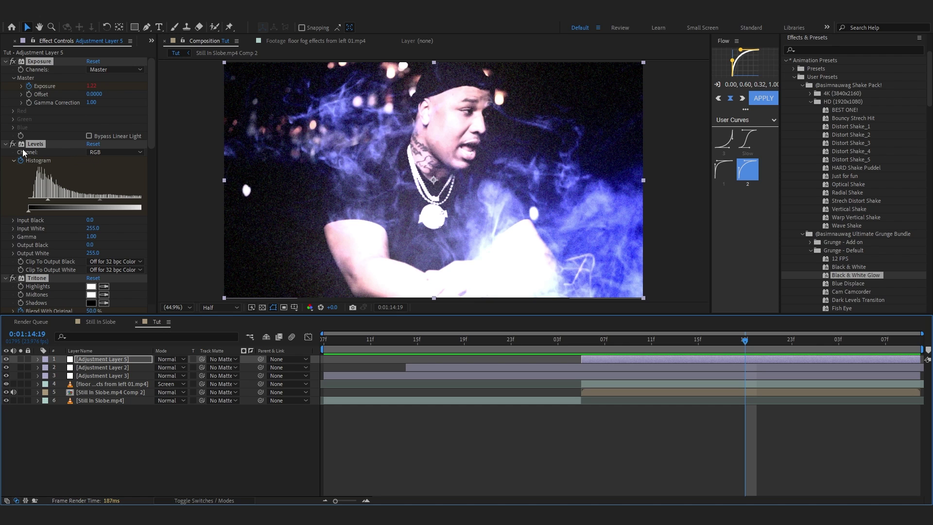
Step: Collapse the effect settings of Adjustment Layer 5 and preview the sequence from before the cut
{"action": "left_click", "coordinate": [6, 144], "text": "ctrl"}
{"action": "left_click", "coordinate": [616, 342]}
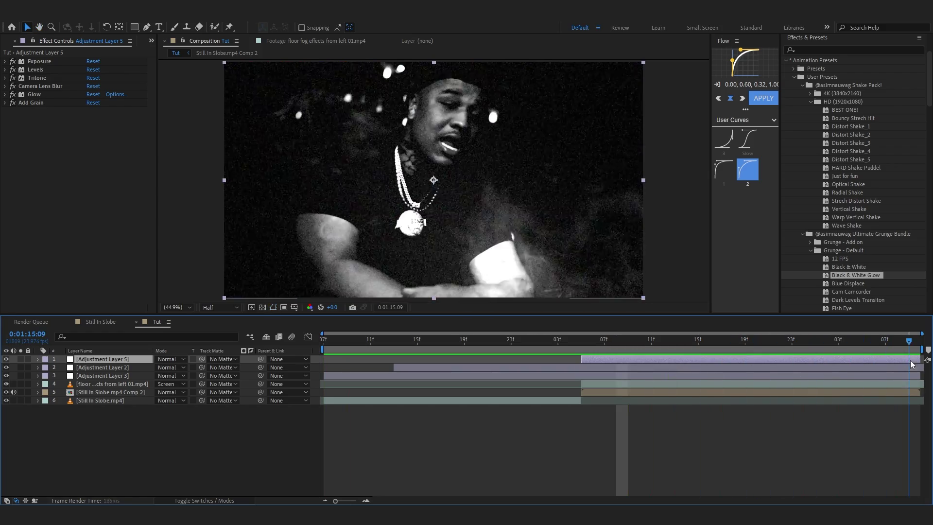
{"action": "left_click_drag", "start_coordinate": [622, 418], "coordinate": [503, 459]}
{"action": "key", "text": "space"}
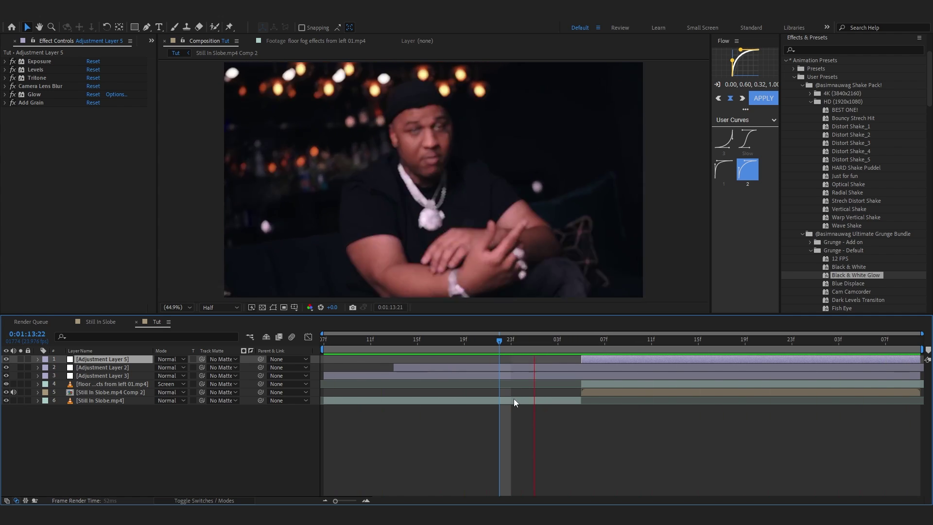
Step: Try moving the floor fog layer above all the adjustment layers and preview the look
{"action": "left_click", "coordinate": [757, 367]}
{"action": "left_click", "coordinate": [675, 386]}
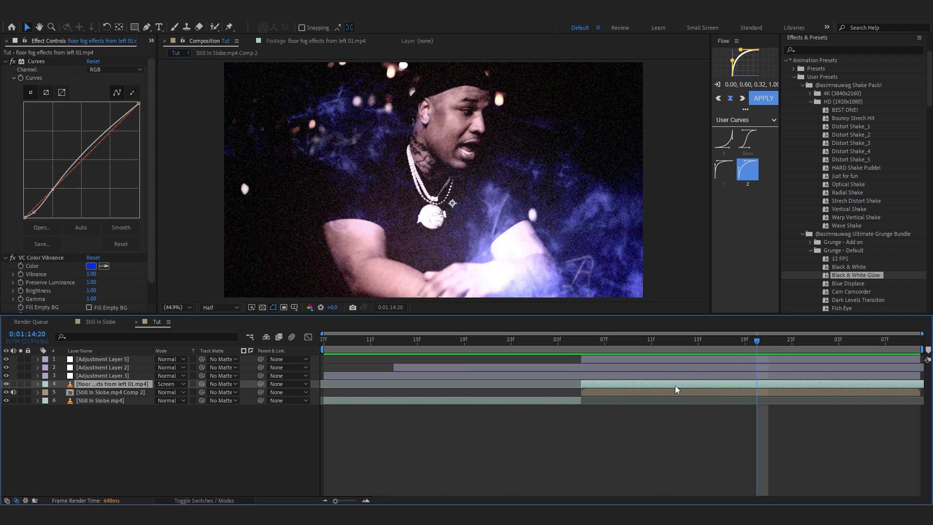
{"action": "left_click_drag", "start_coordinate": [102, 387], "coordinate": [100, 359]}
{"action": "left_click_drag", "start_coordinate": [758, 341], "coordinate": [531, 433]}
{"action": "key", "text": "space"}
{"action": "key", "text": "space"}
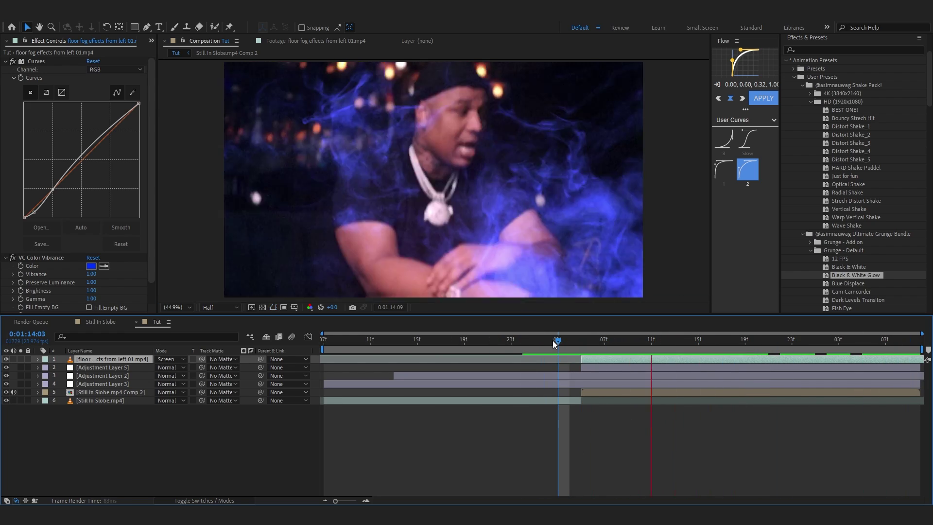
Step: Undo the floor fog layer's reordering and preview the whole sequence
{"action": "left_click", "coordinate": [594, 343]}
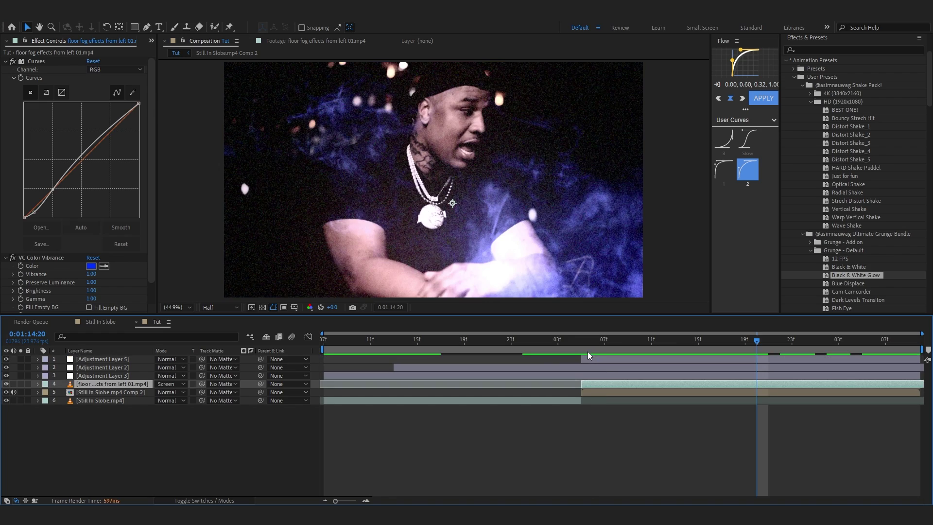
{"action": "left_click_drag", "start_coordinate": [588, 351], "coordinate": [544, 354]}
{"action": "key", "text": "space"}
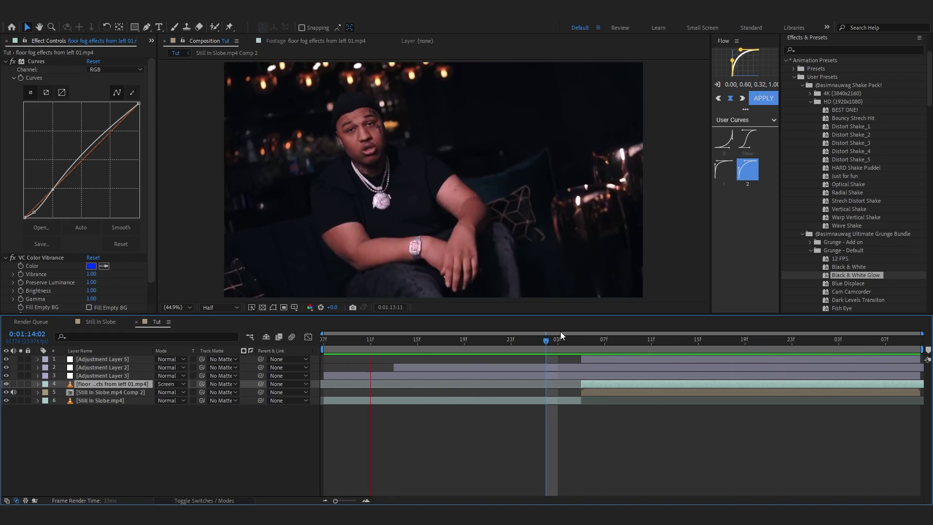